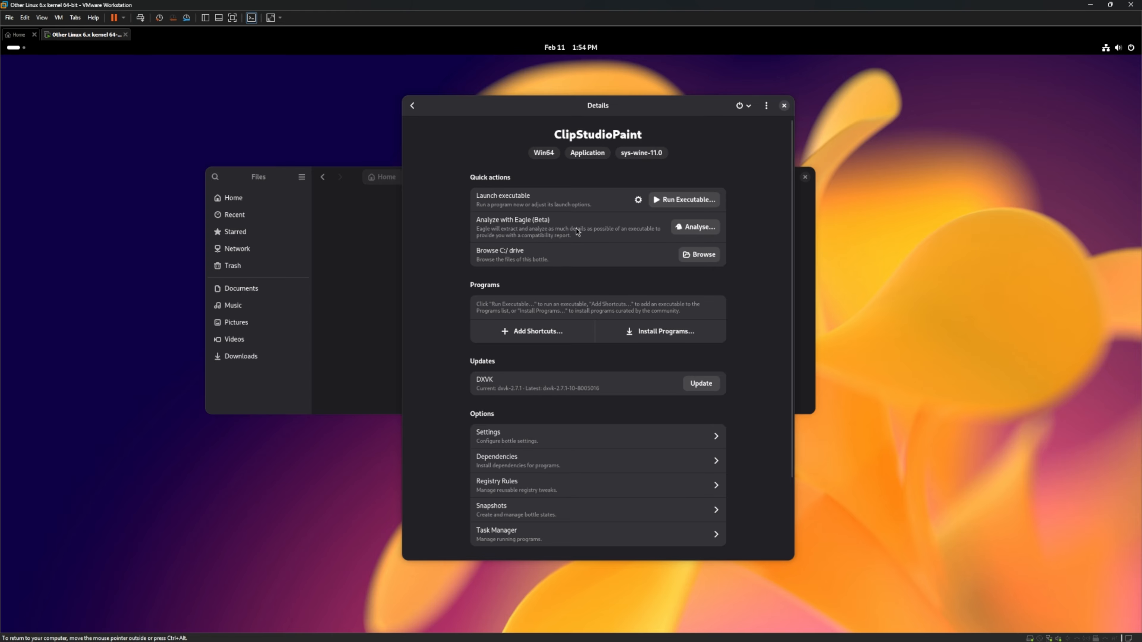
Open the dependencies list of the ClipStudioPaint bottle
scroll(637, 367, down, 4)
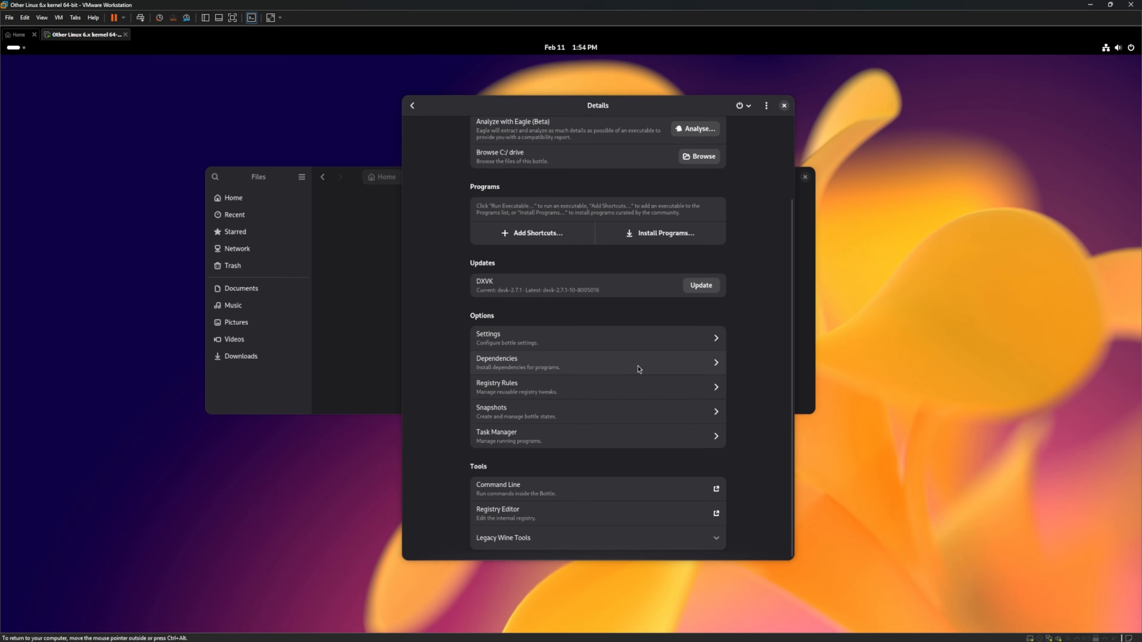
scroll(630, 364, up, 4)
scroll(684, 369, down, 4)
click(545, 368)
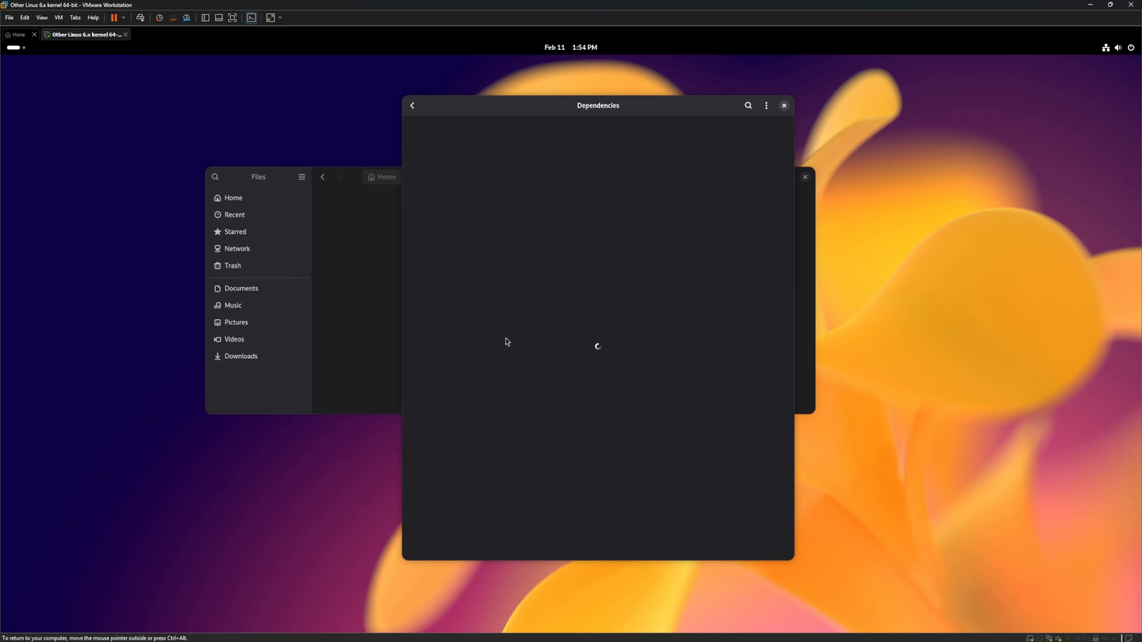
Install the webview2 dependency in the bottle and dismiss the installation report
scroll(541, 401, down, 10)
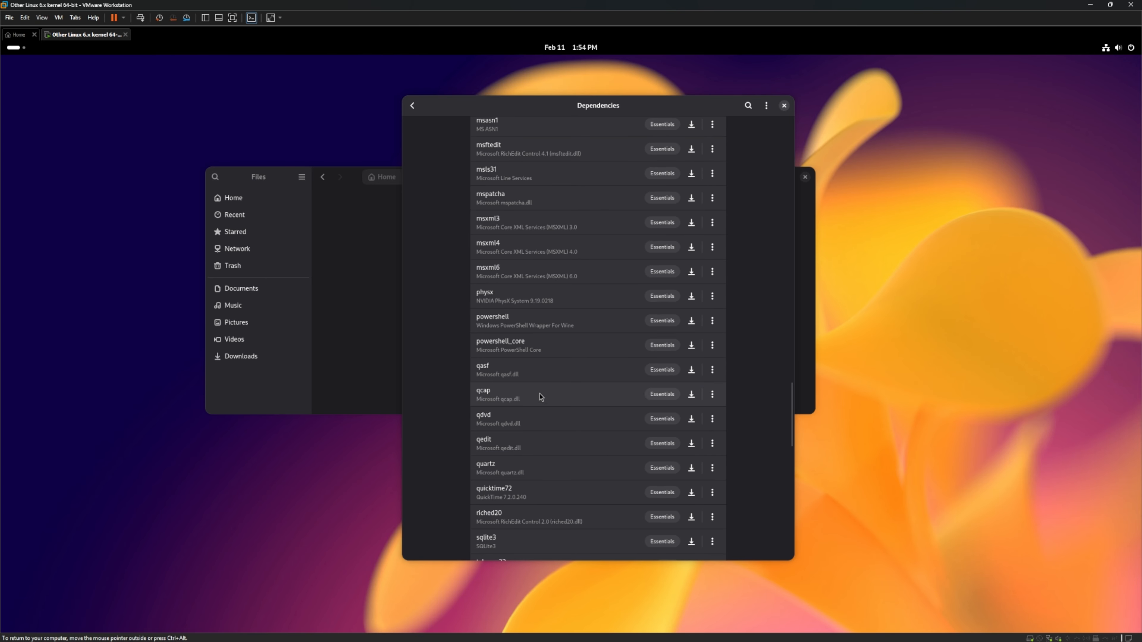
scroll(544, 369, up, 4)
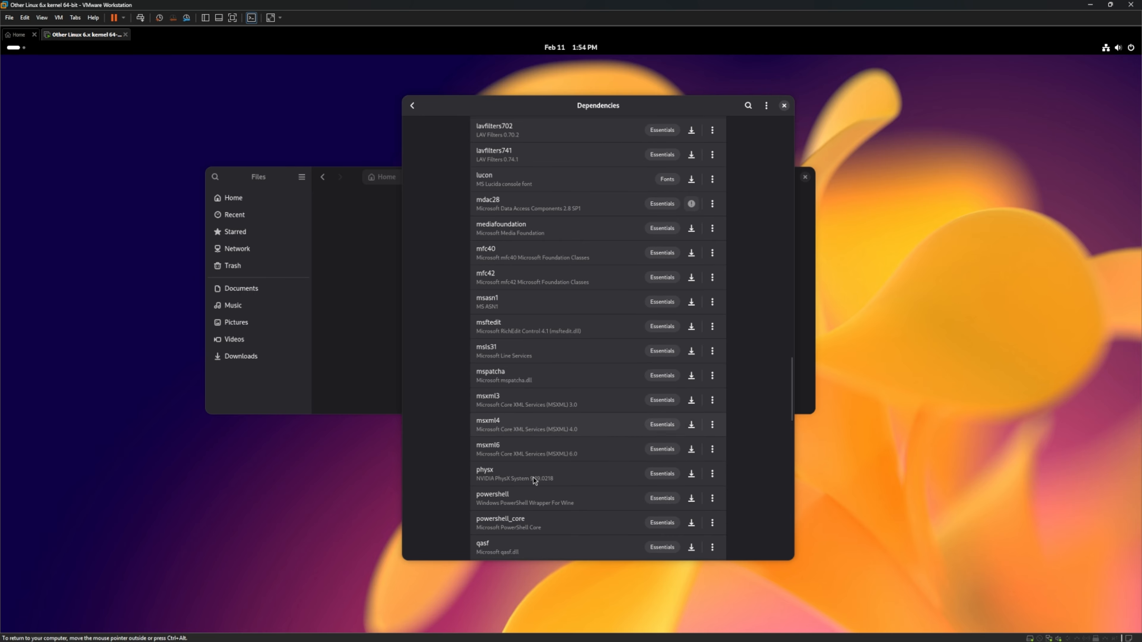
scroll(535, 477, down, 1)
scroll(536, 483, up, 2)
scroll(535, 482, up, 8)
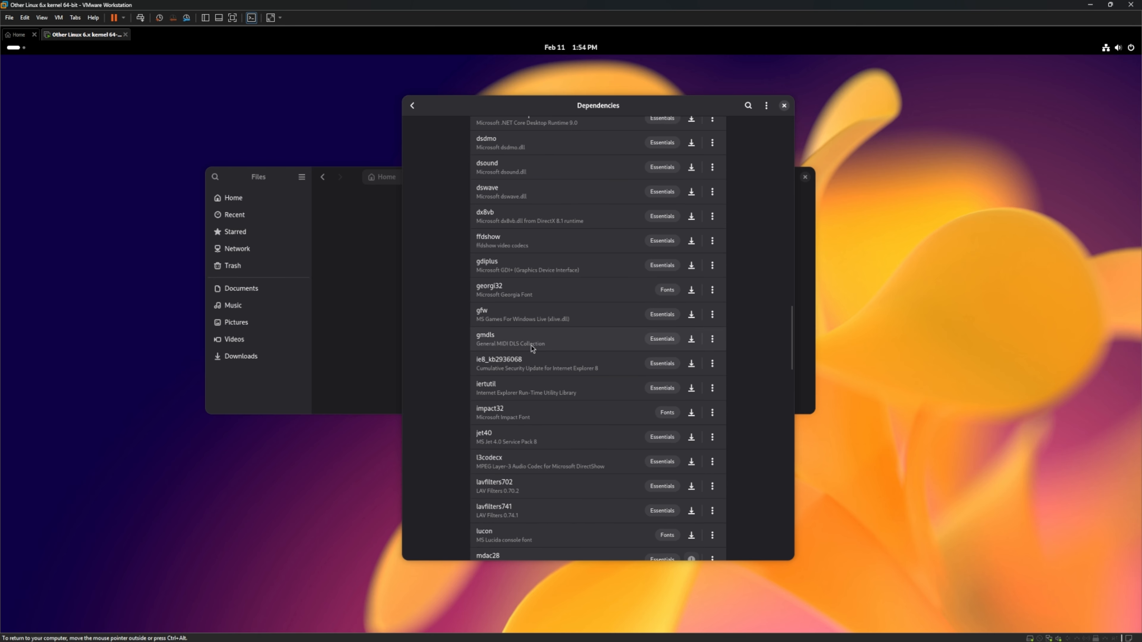
scroll(538, 443, down, 20)
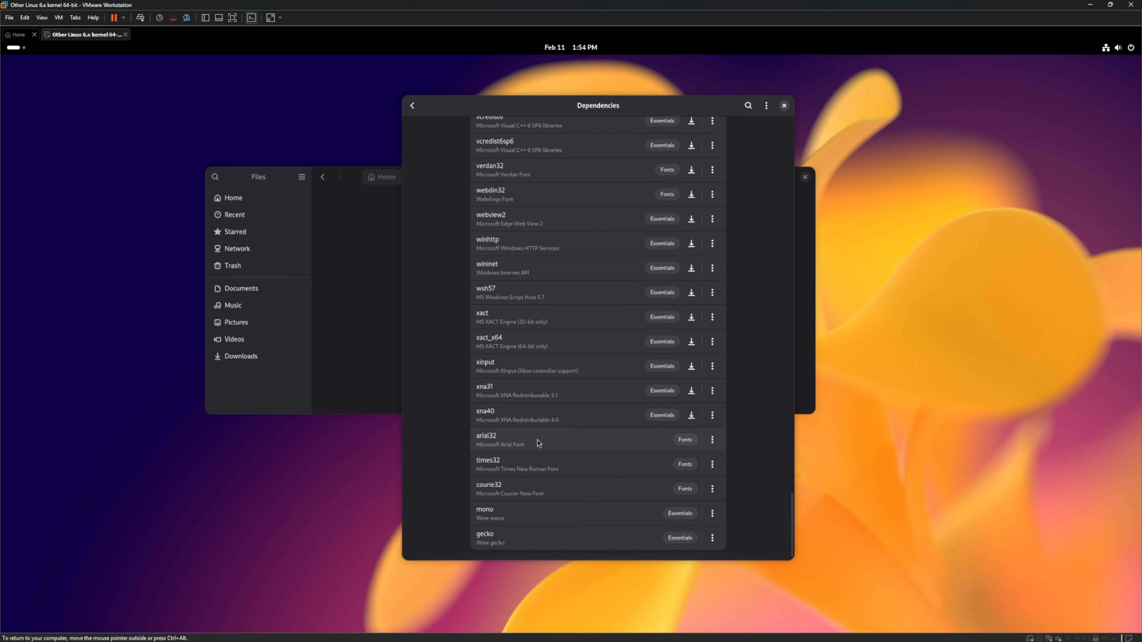
scroll(537, 376, up, 3)
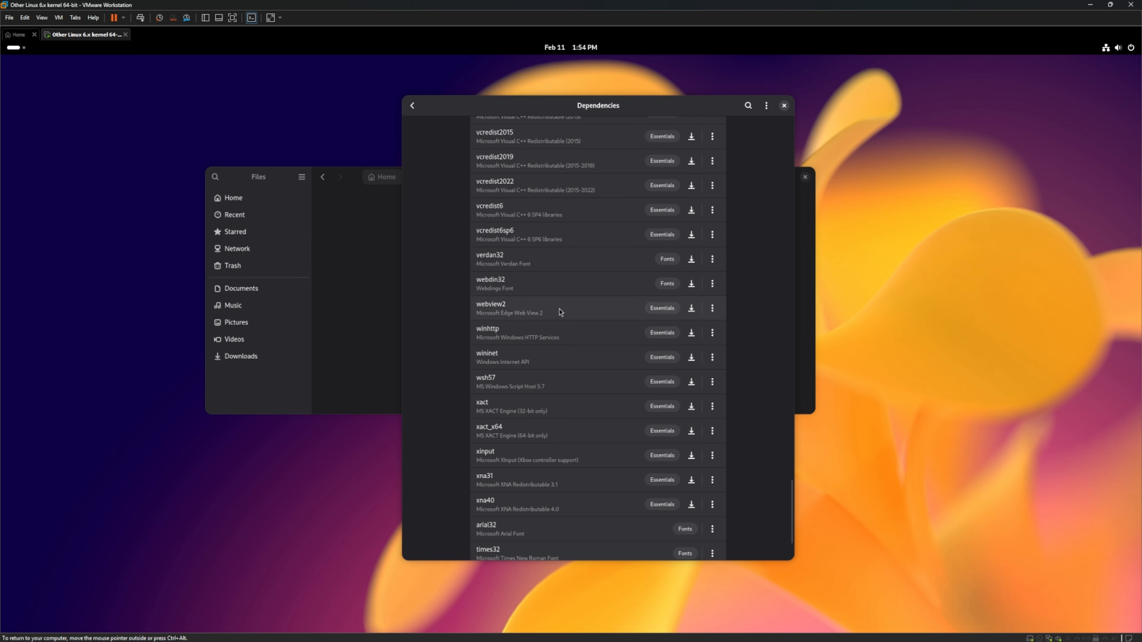
click(692, 309)
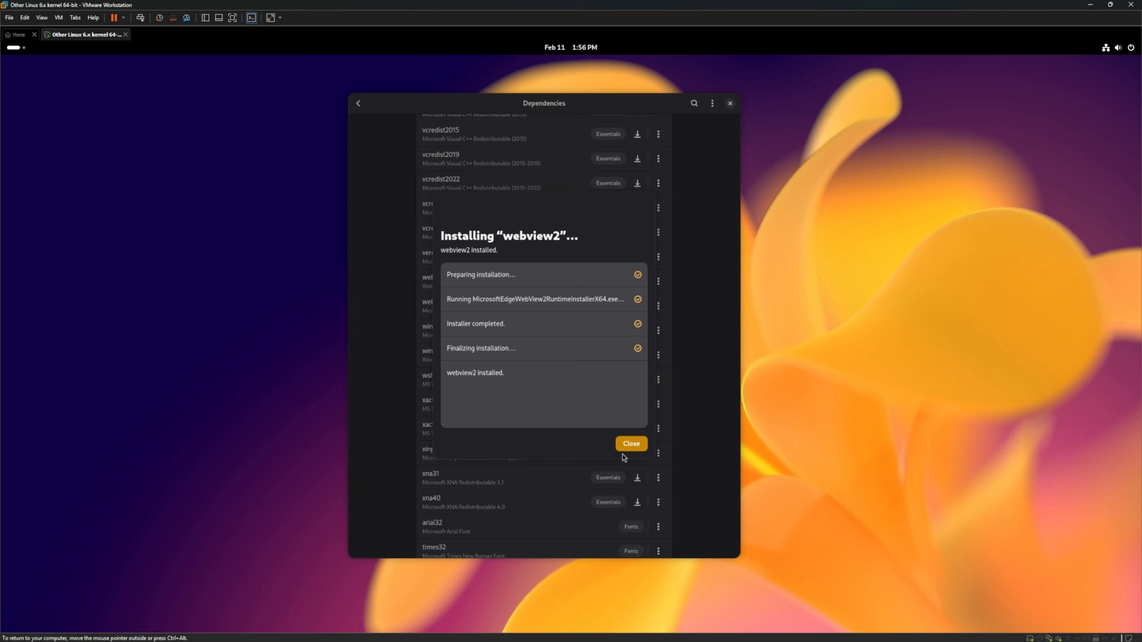
click(630, 445)
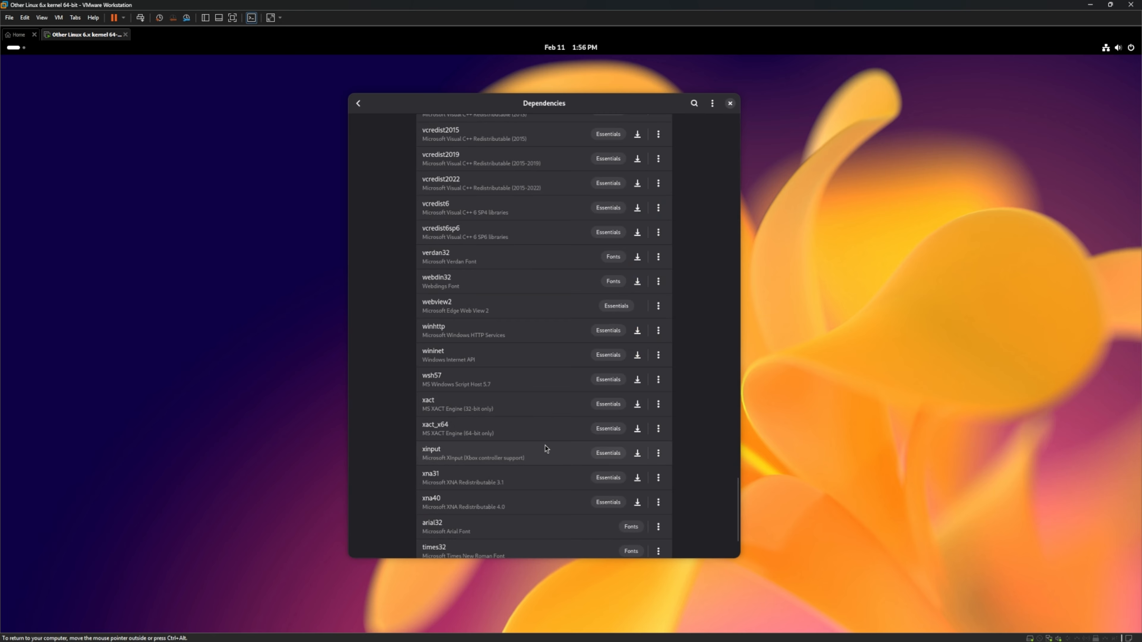
Install the vcredist2022 dependency in the bottle and dismiss the installation report
scroll(545, 449, up, 5)
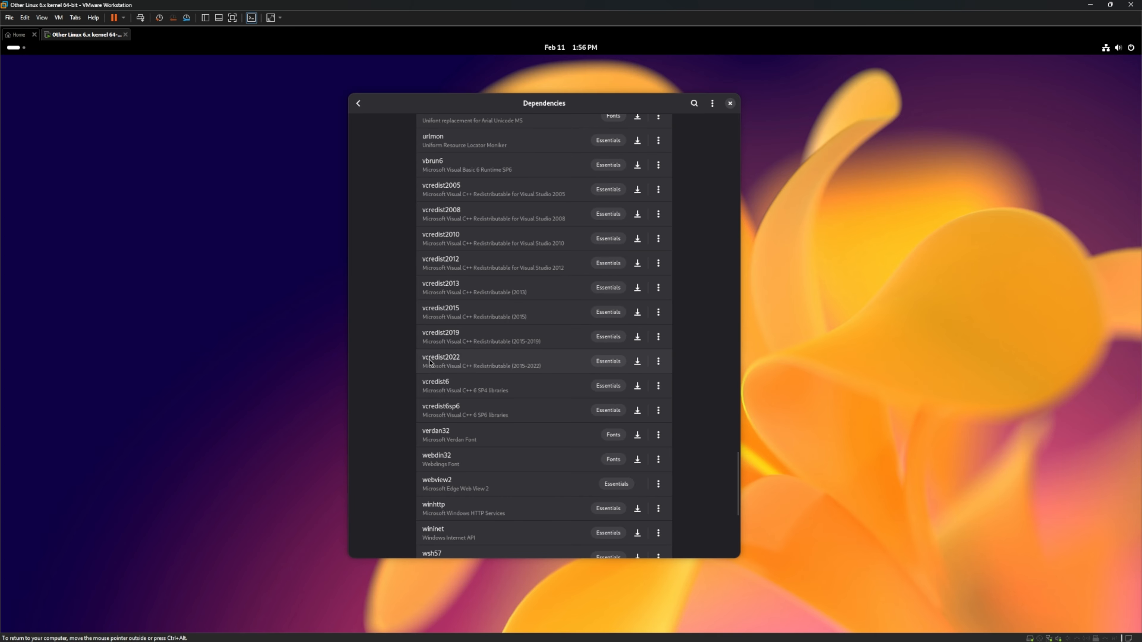
click(639, 362)
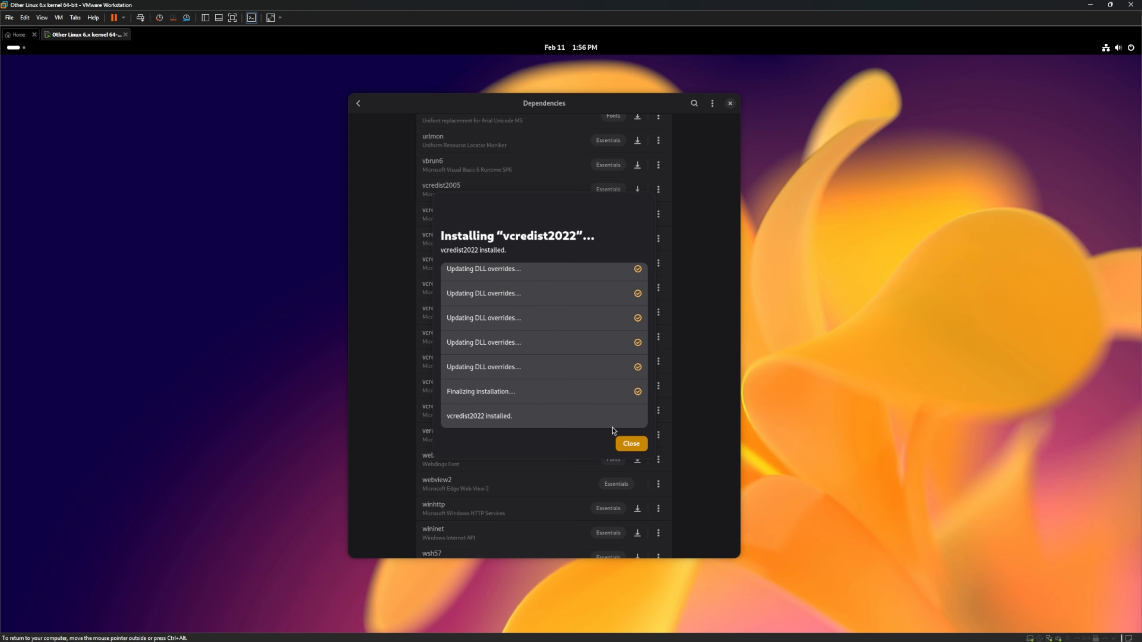
click(629, 444)
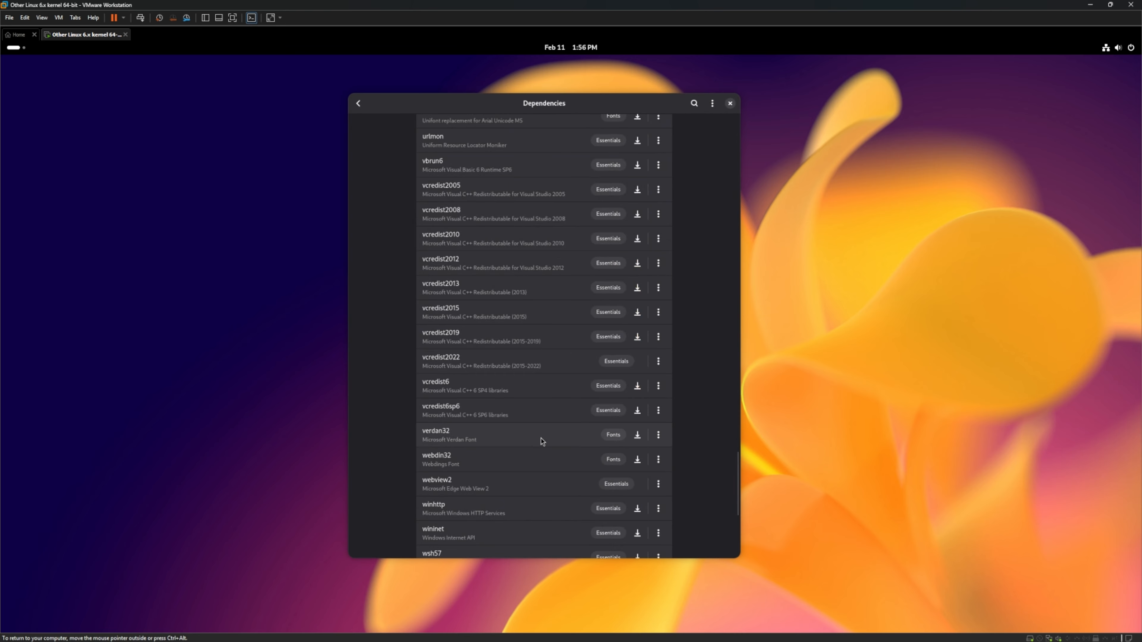
Start installing the allfonts dependency with all Microsoft and Adobe essential fonts
scroll(535, 396, down, 15)
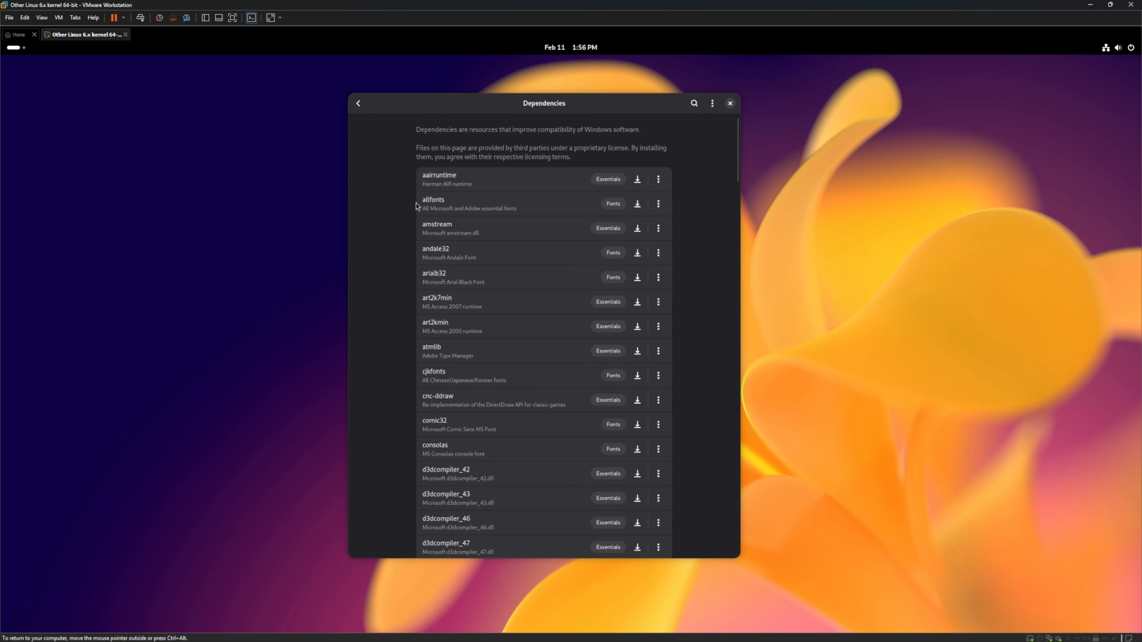
click(635, 204)
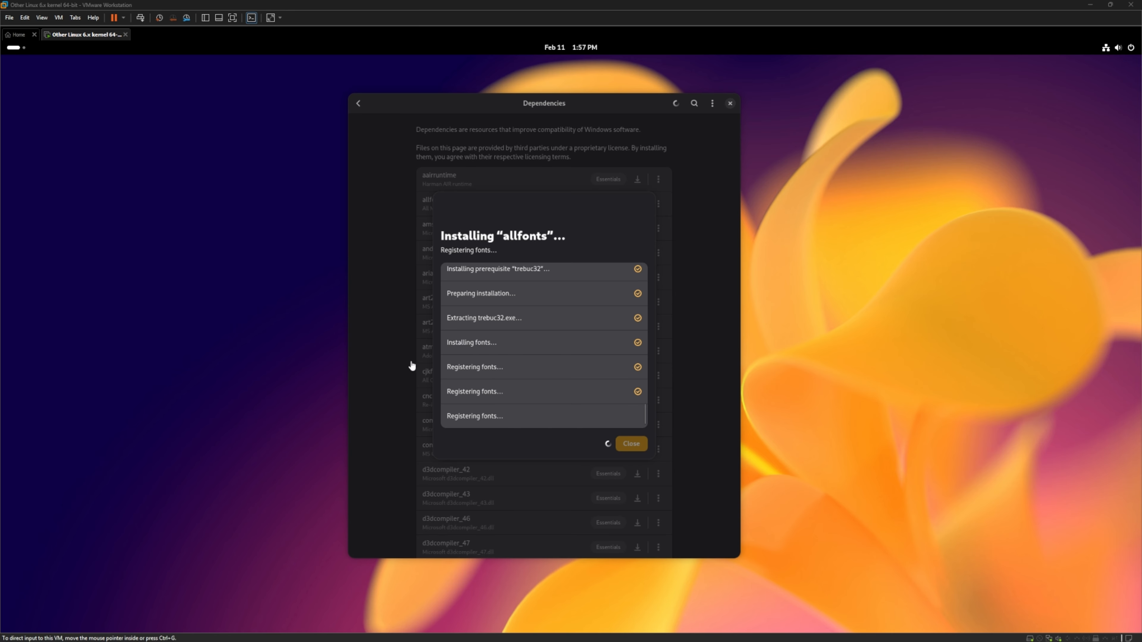
Open the file manager beside the Bottles window, dismiss the allfonts installation report and show the Downloads folder
drag(557, 202, 913, 192)
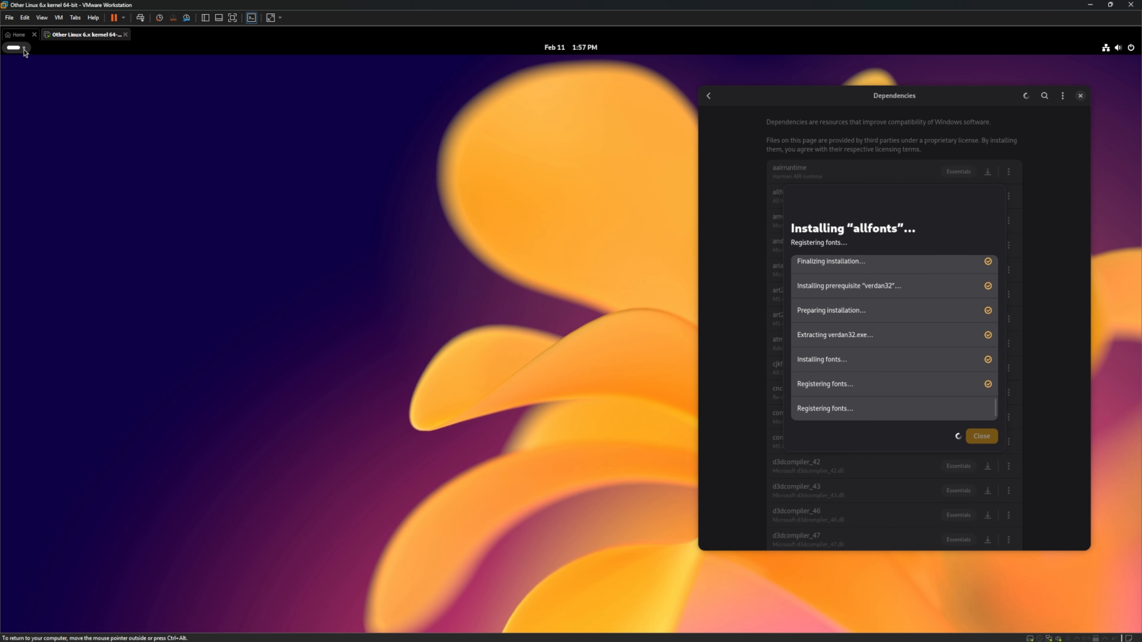
click(23, 49)
click(501, 602)
drag(405, 230, 227, 111)
drag(701, 208, 600, 237)
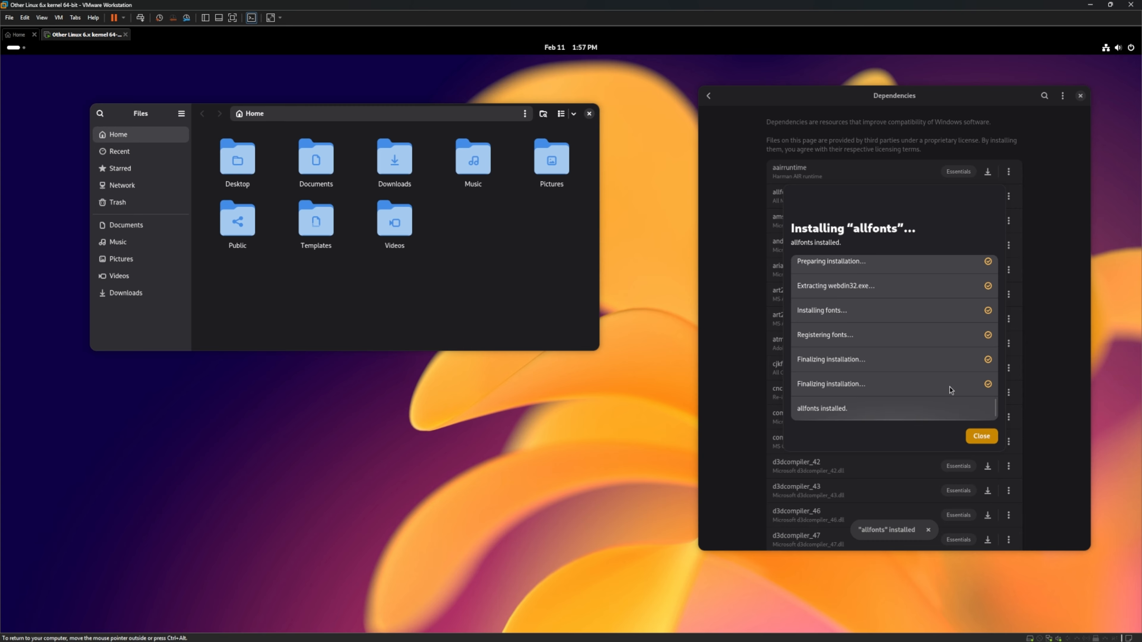
click(981, 436)
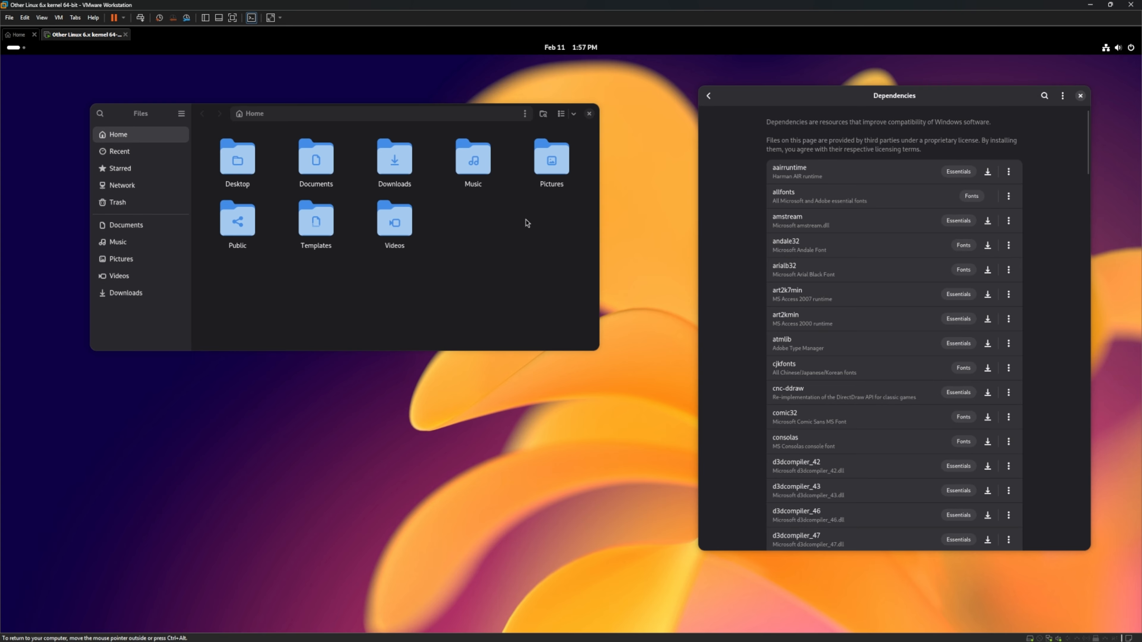
double_click(406, 167)
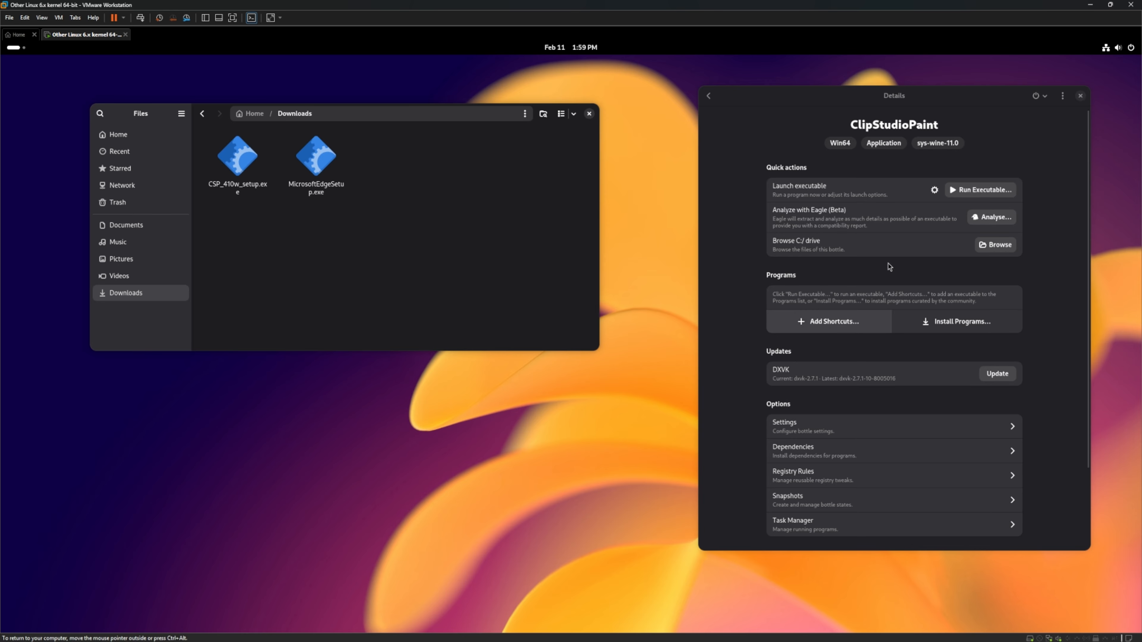
Run CSP_410w_setup.exe from the Downloads folder inside the ClipStudioPaint bottle
click(1003, 190)
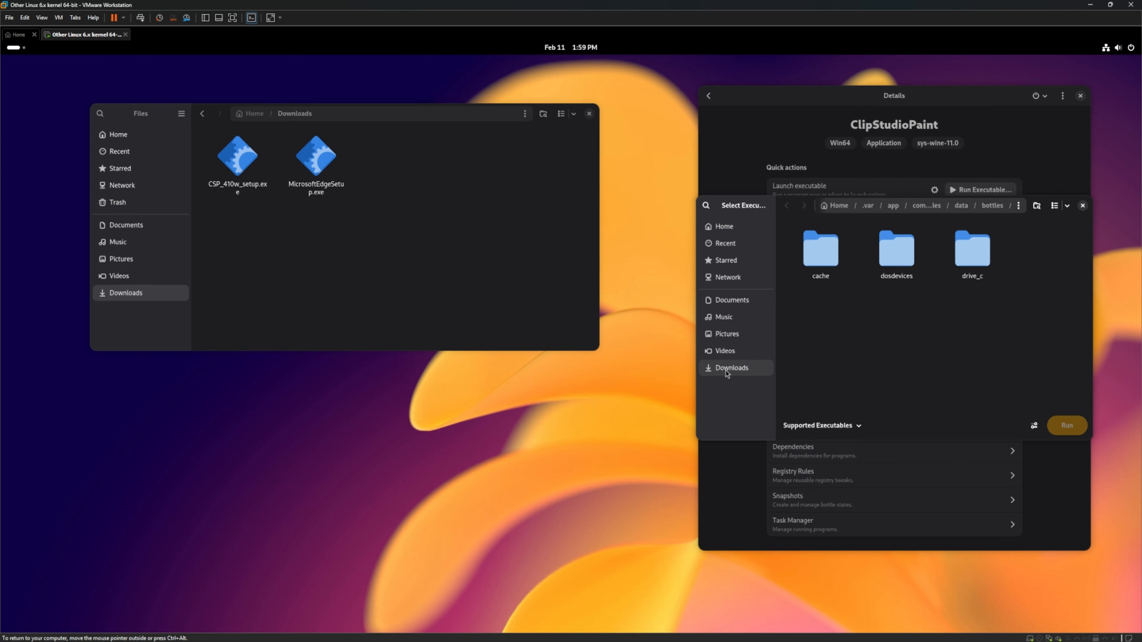
click(728, 368)
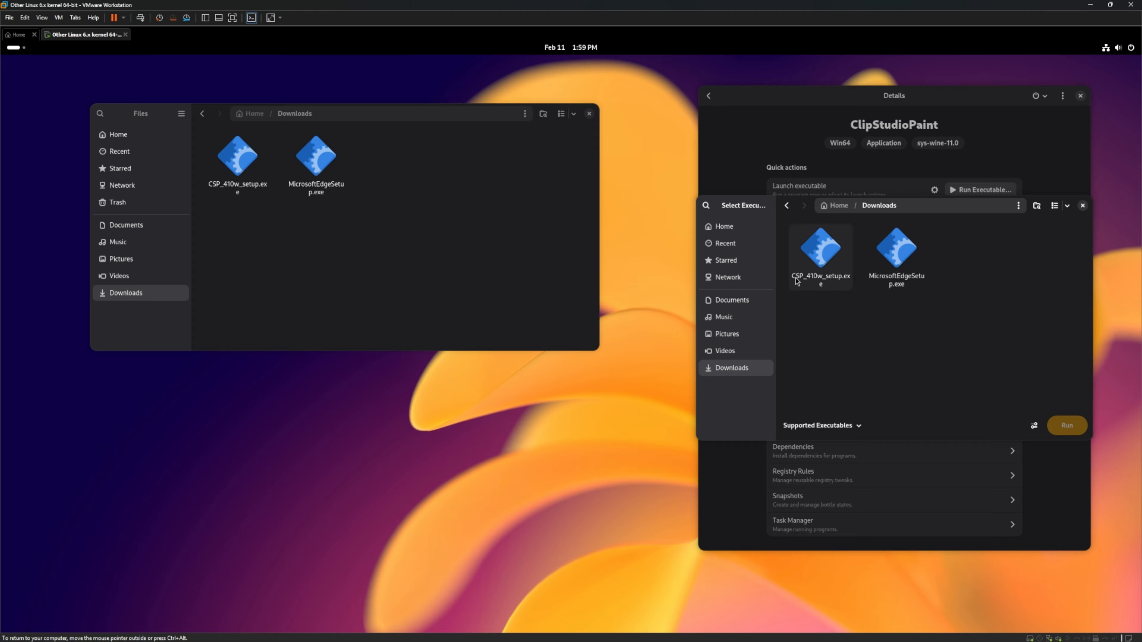
click(822, 282)
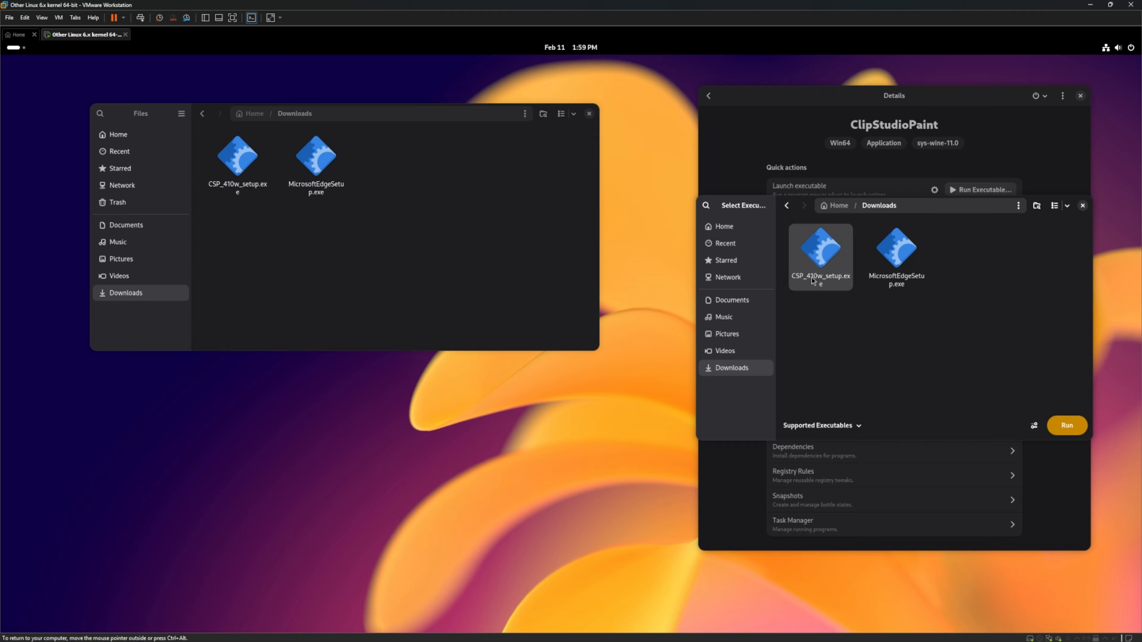
click(1070, 428)
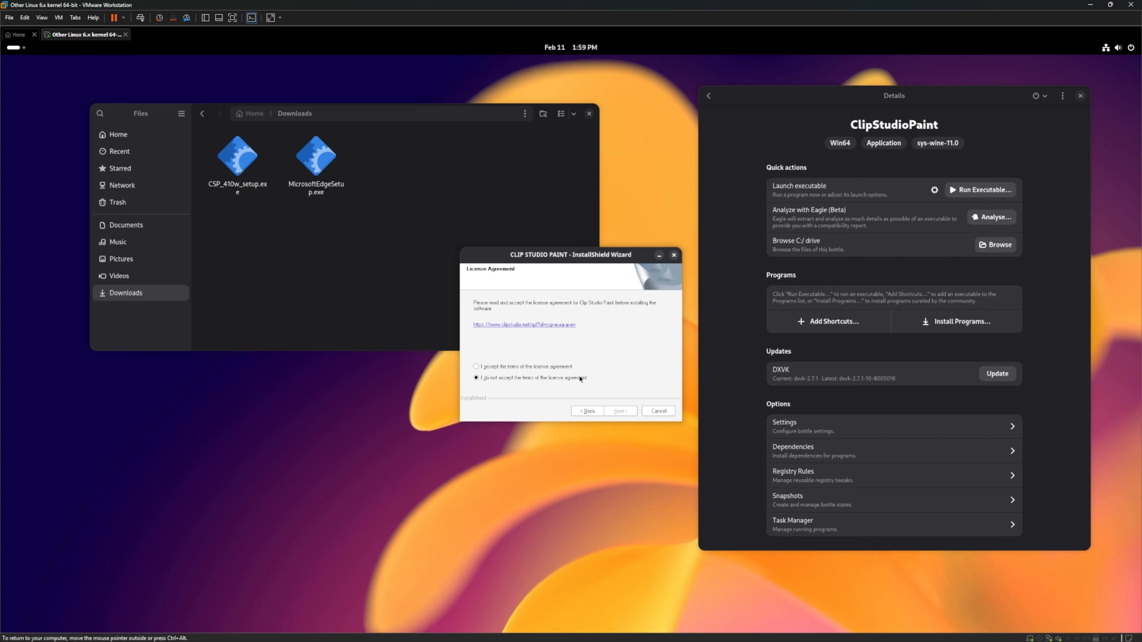
Accept the Clip Studio Paint license terms, install to the default destination folder and finish the wizard
click(578, 367)
click(615, 412)
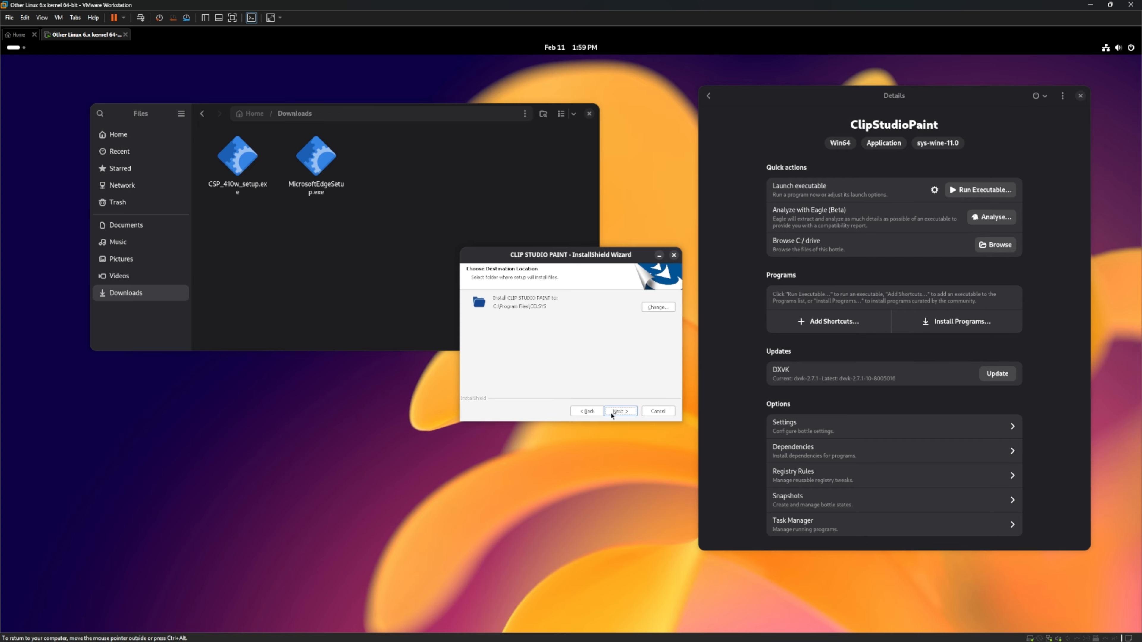
click(616, 412)
click(619, 413)
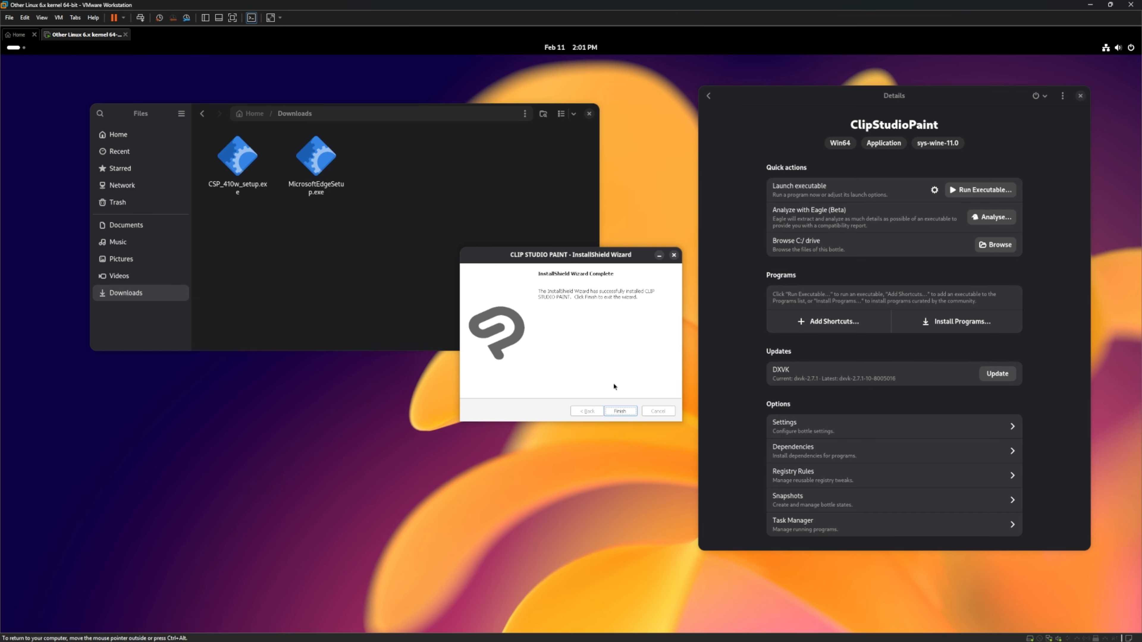
click(620, 411)
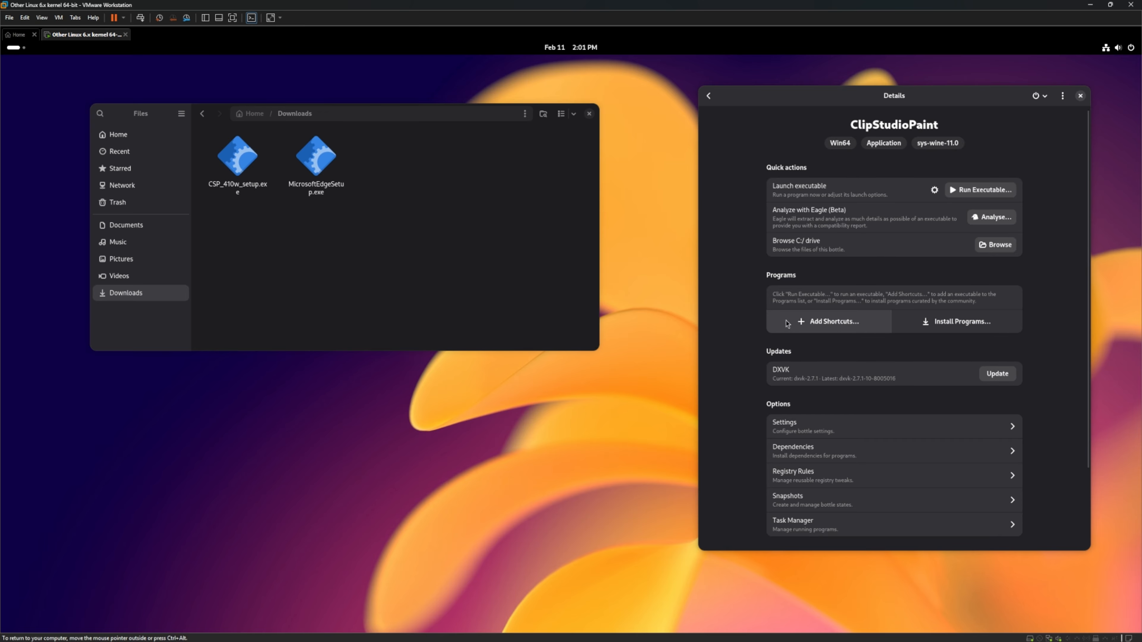
Move the bottle's details window to the middle of the desktop and look through its sections
drag(805, 103, 470, 122)
scroll(525, 225, down, 3)
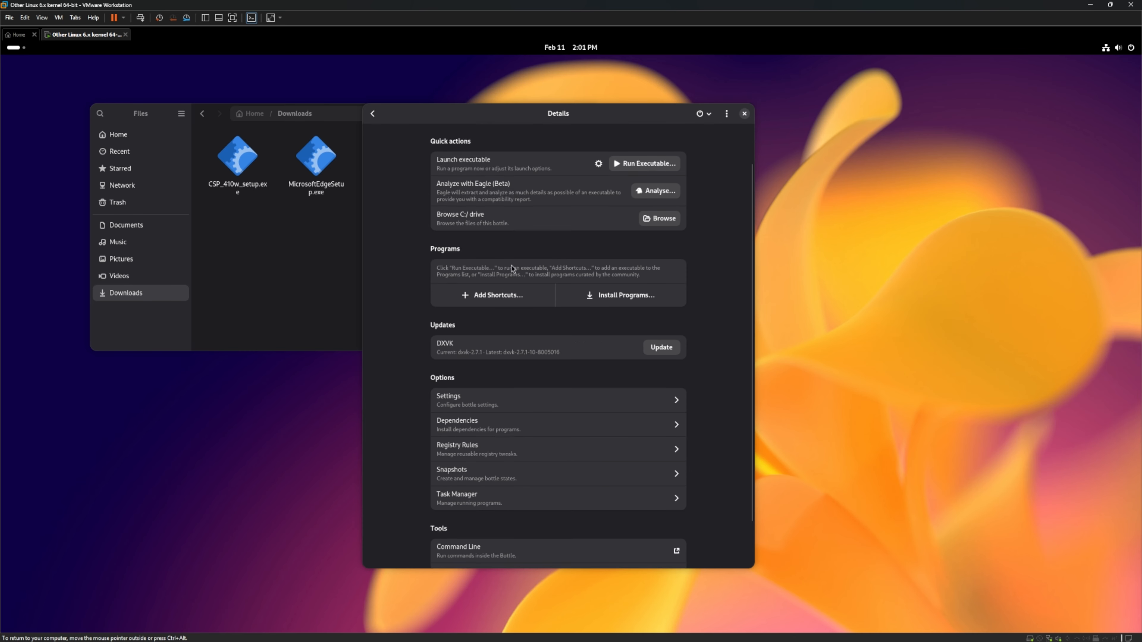
scroll(520, 267, up, 3)
scroll(600, 373, down, 3)
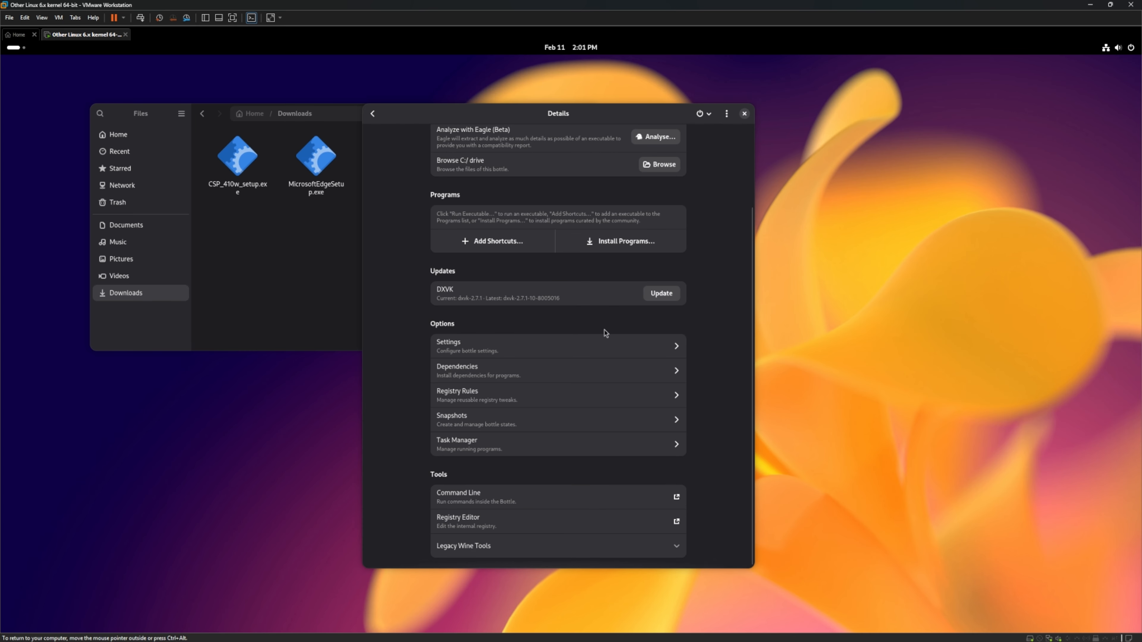
scroll(597, 483, up, 3)
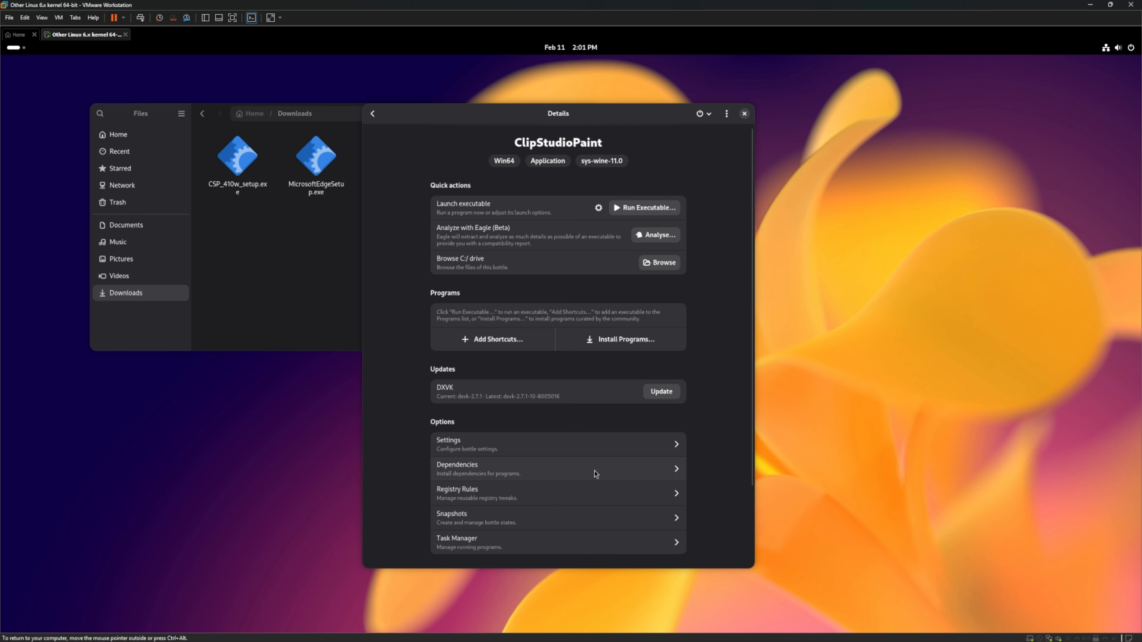
scroll(597, 468, down, 3)
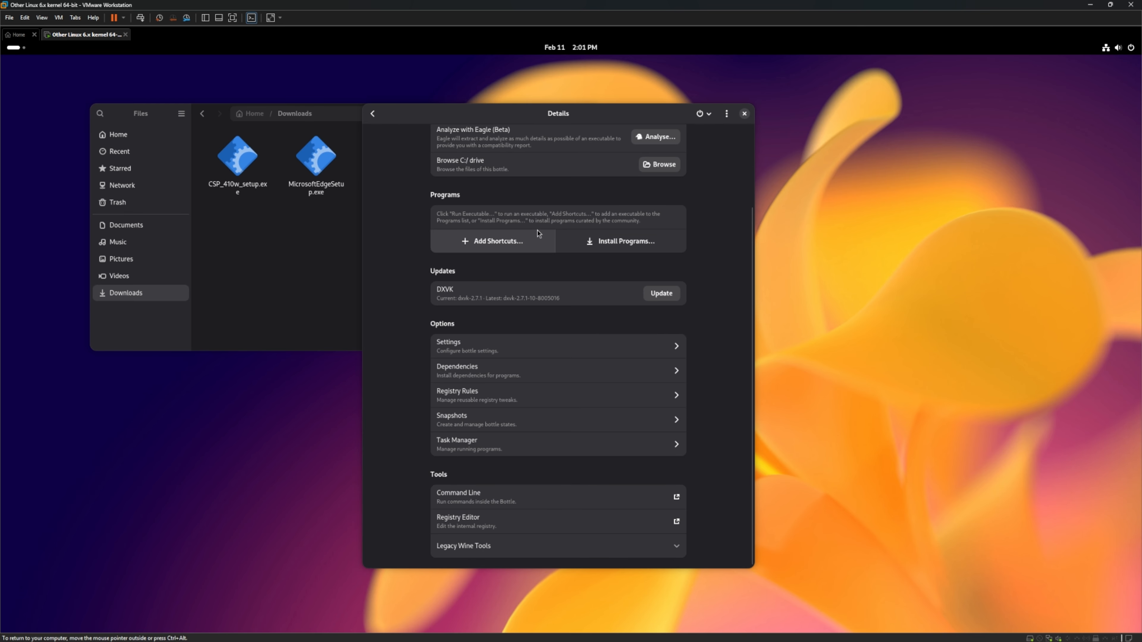
Add a program shortcut to CLIPStudio.exe from the CLIP STUDIO folder under drive_c, Program Files, CELSYS
click(485, 243)
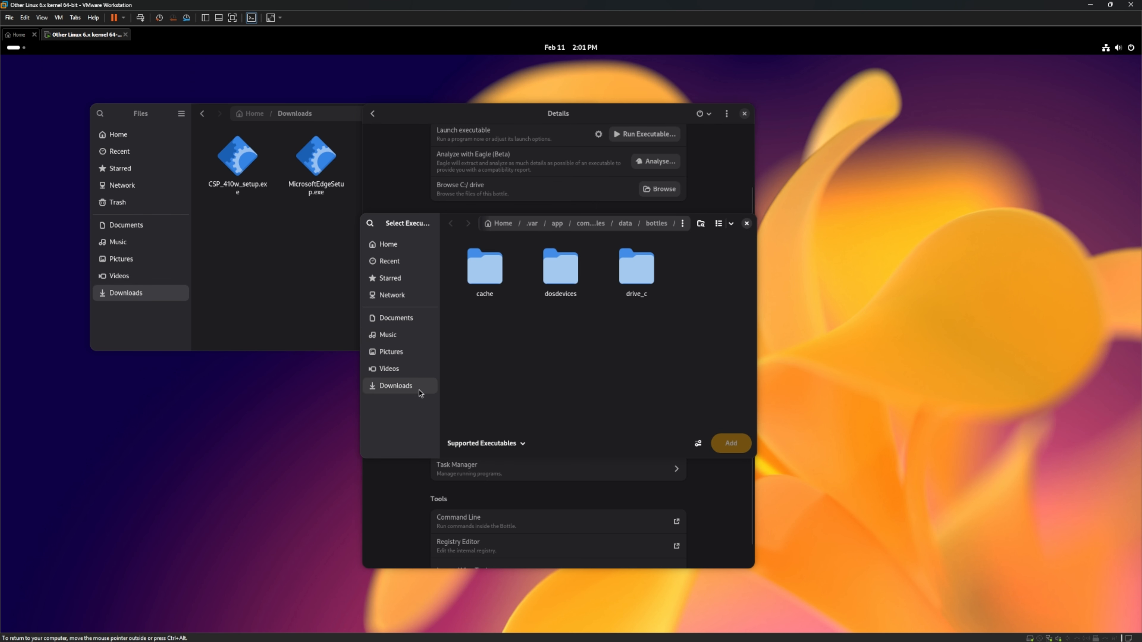
double_click(632, 281)
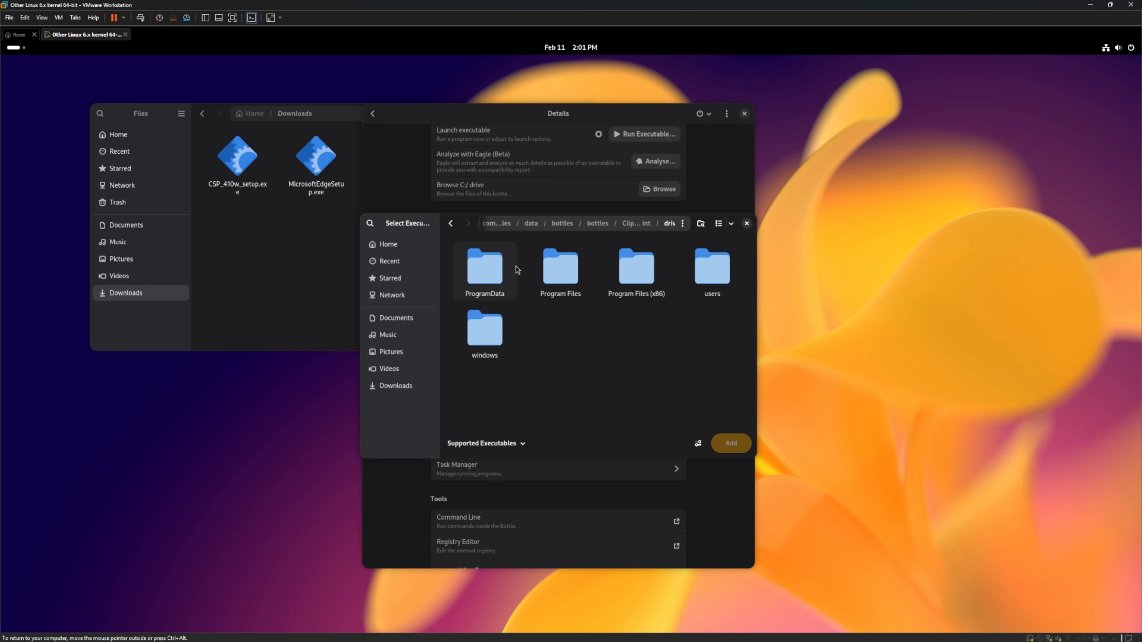
double_click(558, 265)
double_click(484, 264)
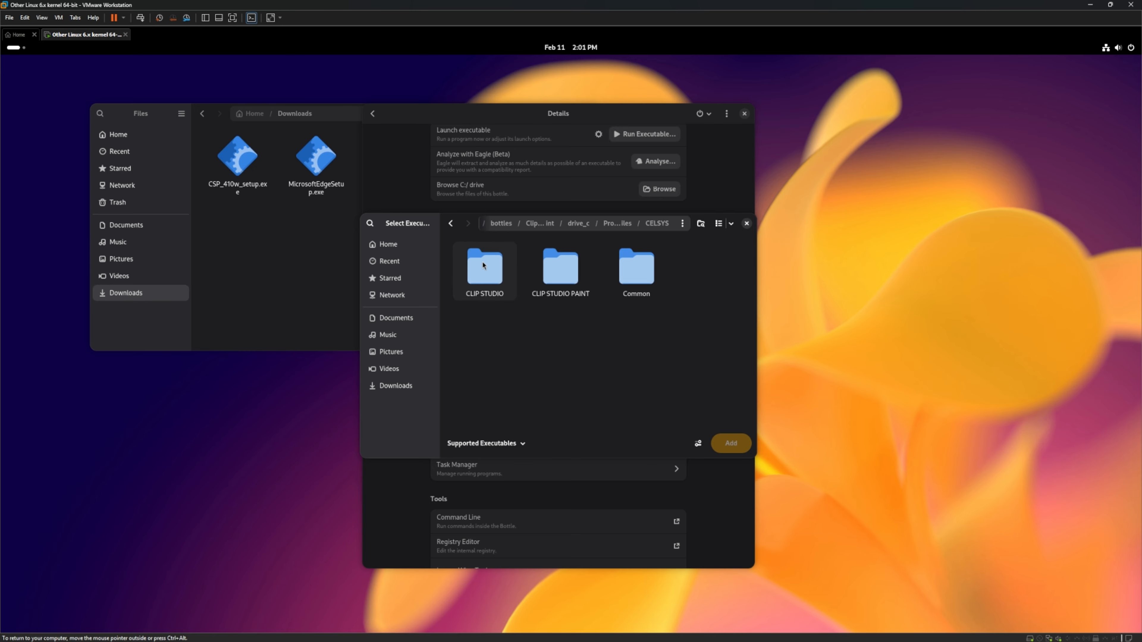
click(483, 265)
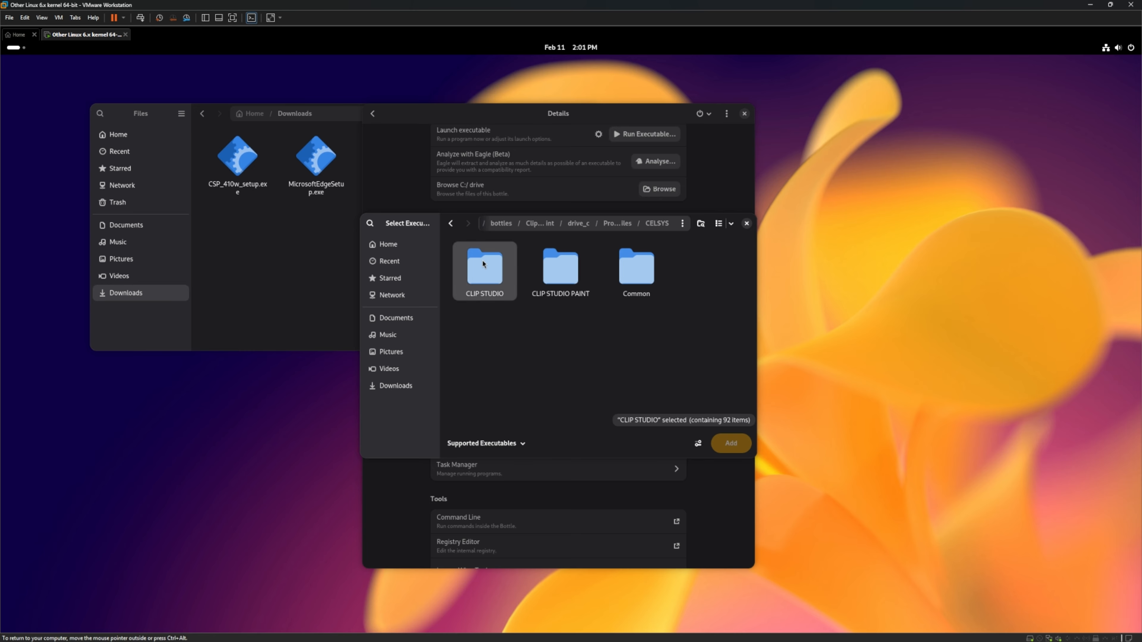
double_click(482, 271)
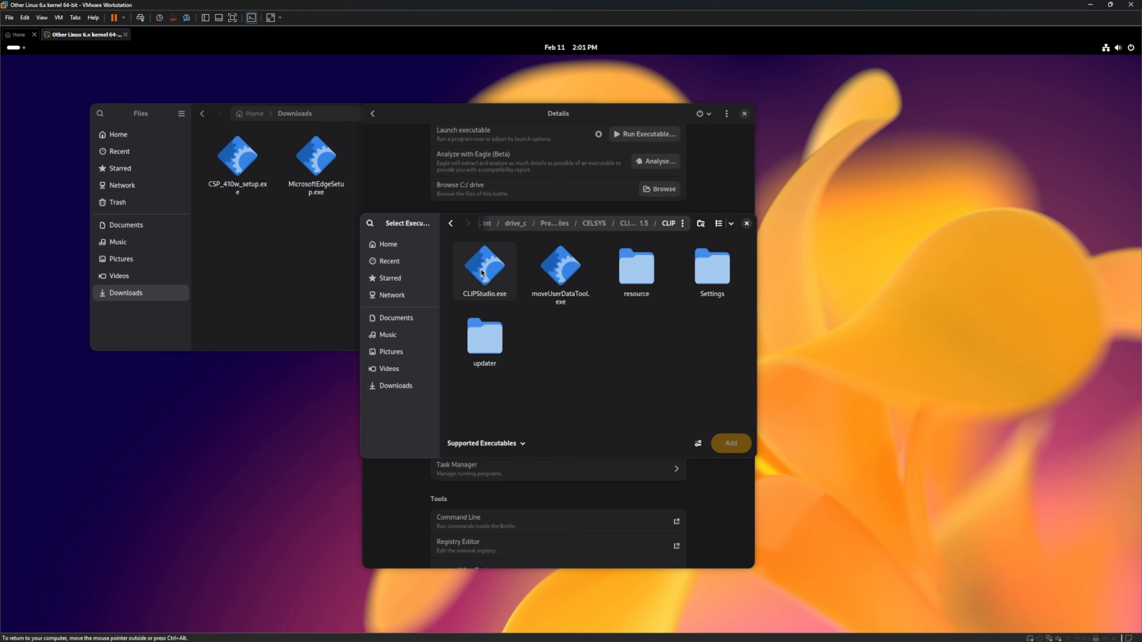
click(482, 263)
click(732, 442)
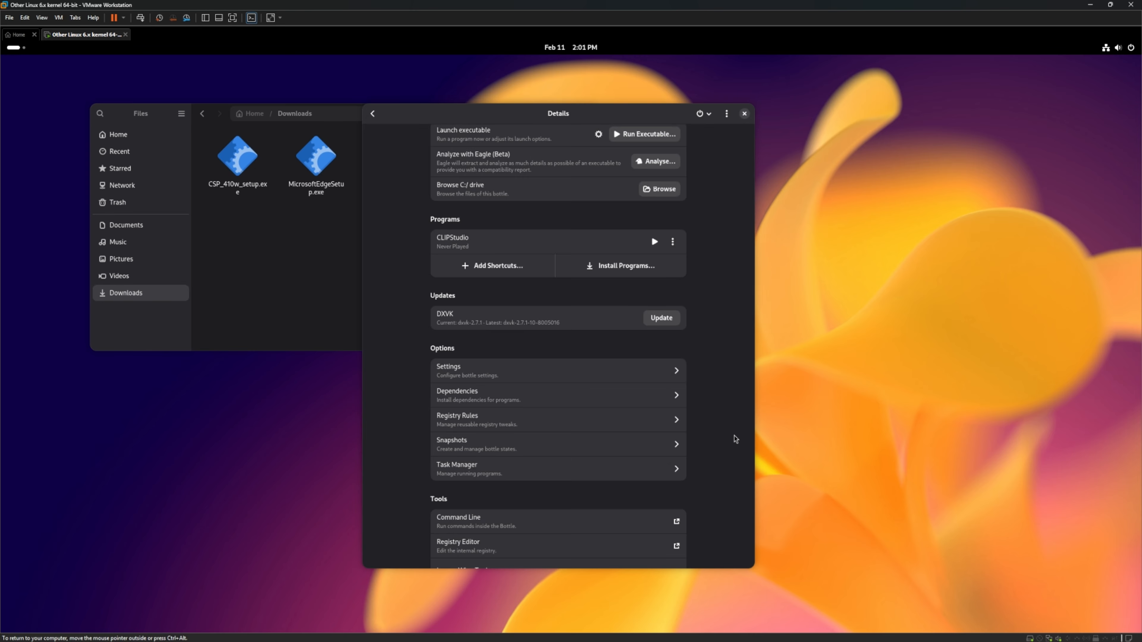
Remove the second, duplicate CLIPStudio entry from the bottle's program list
click(673, 266)
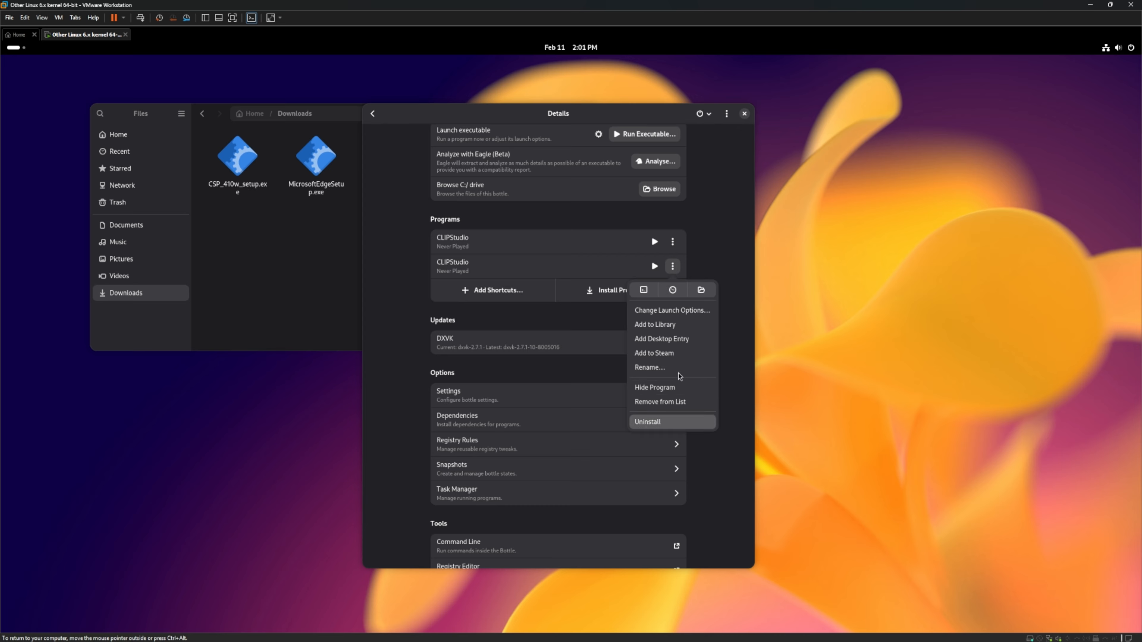
click(686, 402)
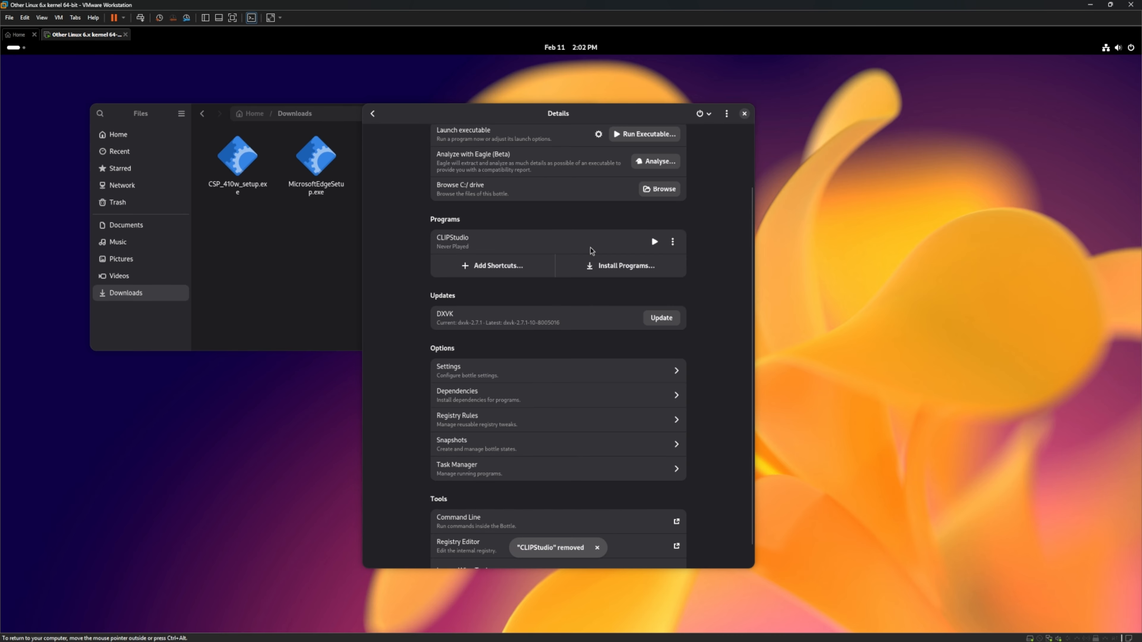
click(504, 268)
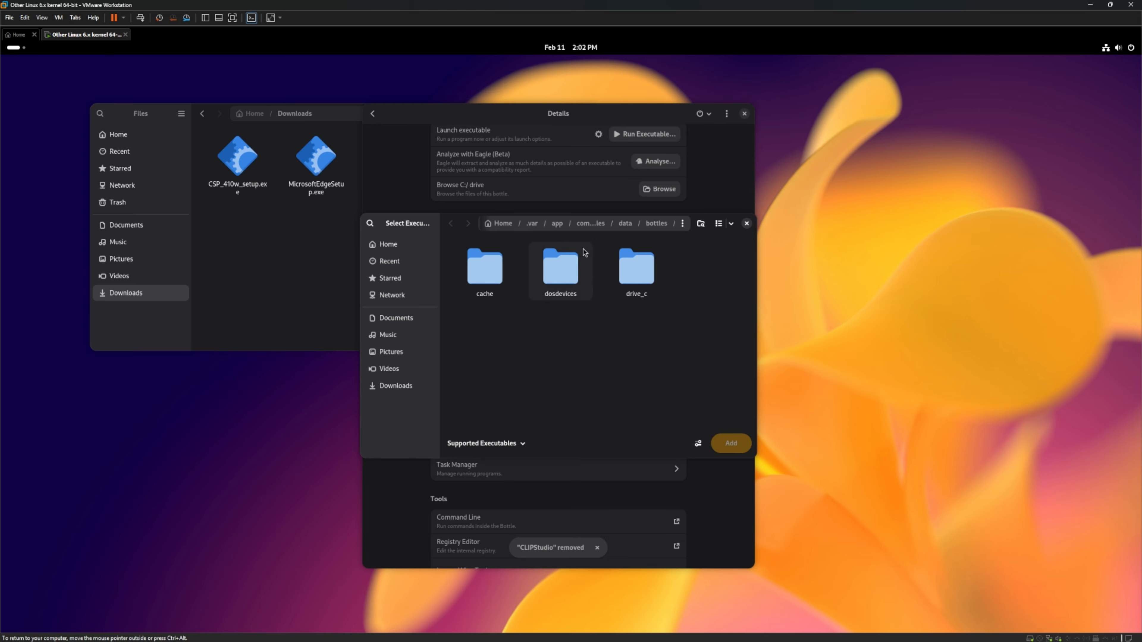
double_click(453, 284)
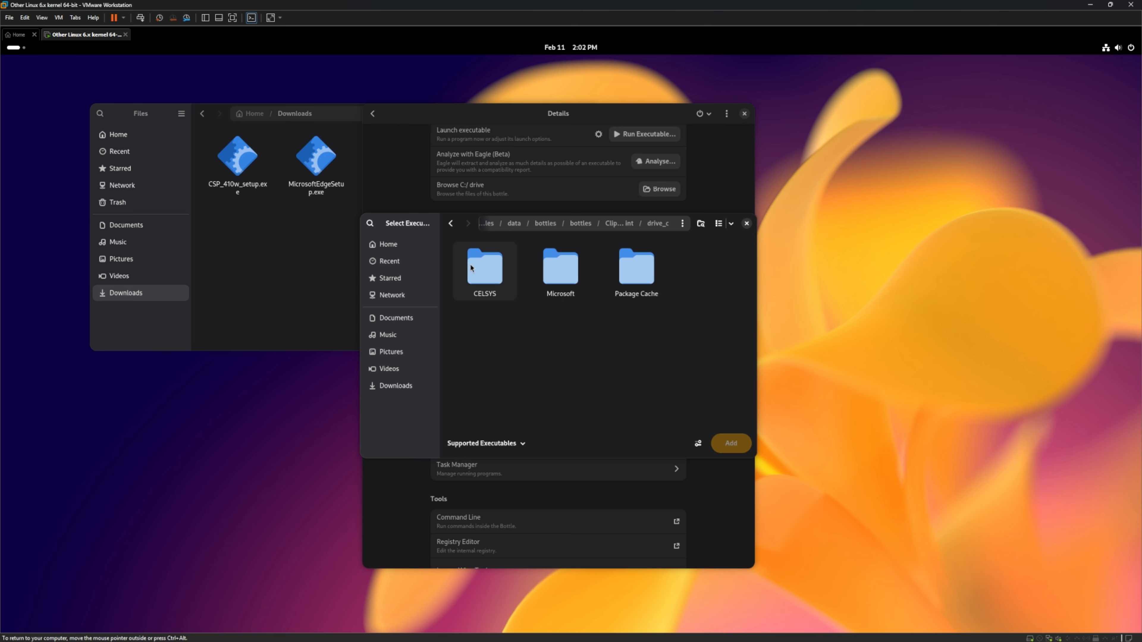
double_click(455, 280)
click(505, 271)
click(451, 225)
click(451, 225)
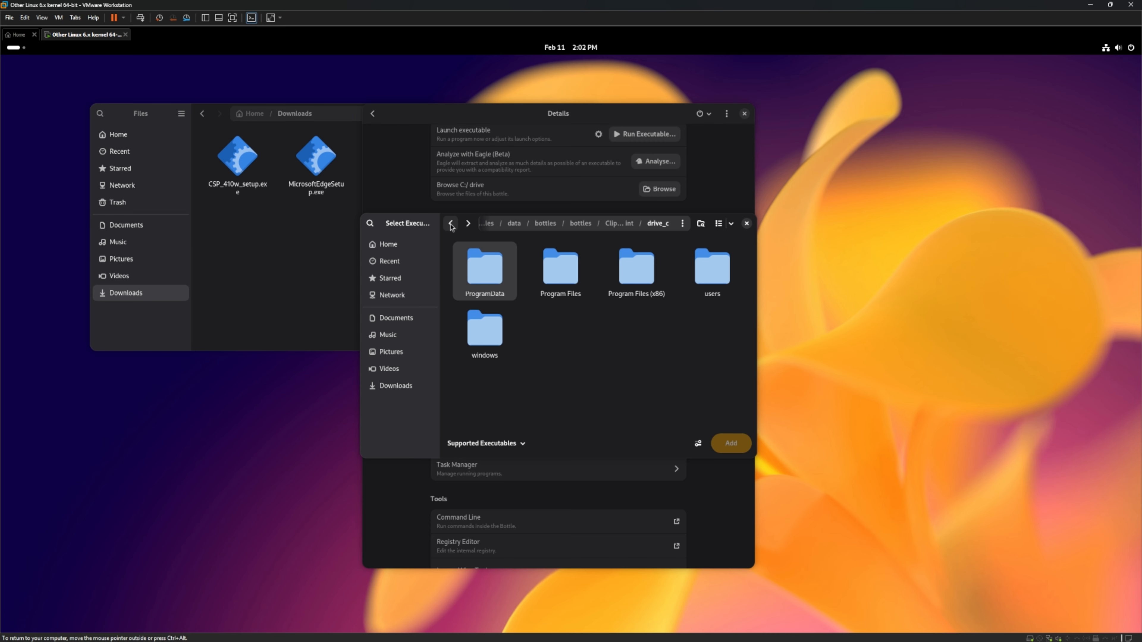
double_click(538, 278)
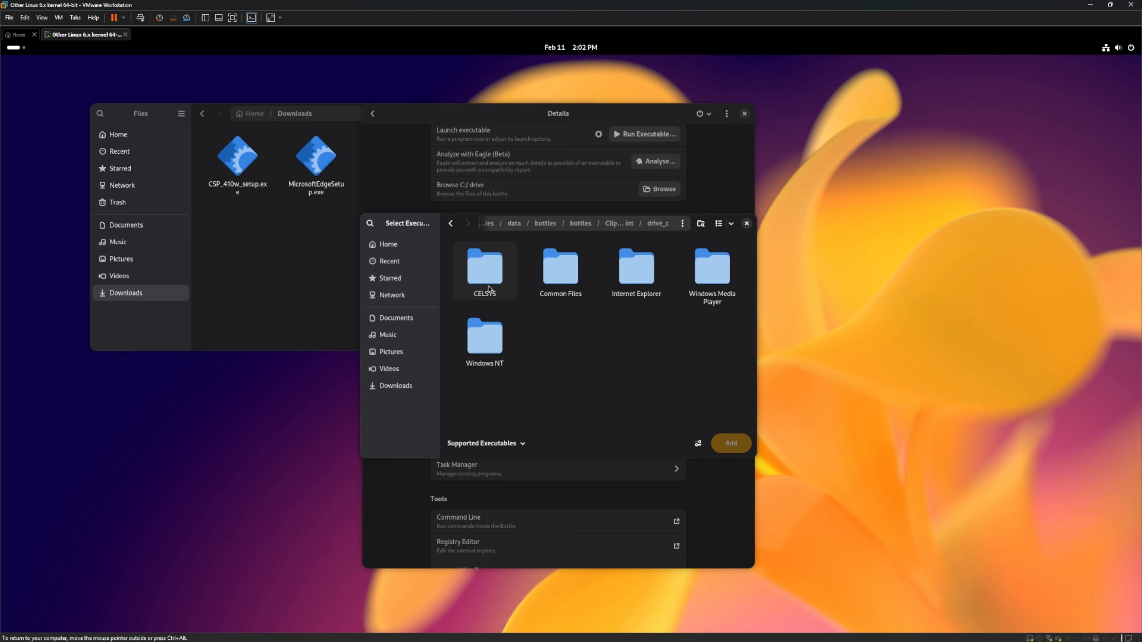
click(450, 223)
click(746, 223)
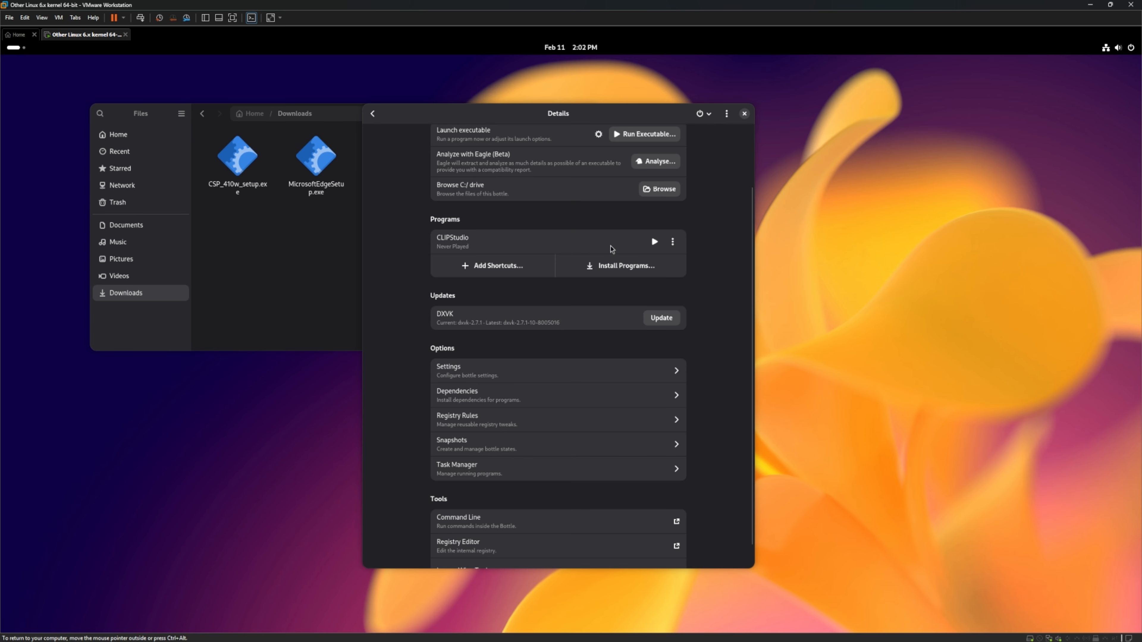
Add a program shortcut to CLIPStudioPaint.exe from the CLIP STUDIO PAINT folder under drive_c, Program Files, CELSYS
click(495, 265)
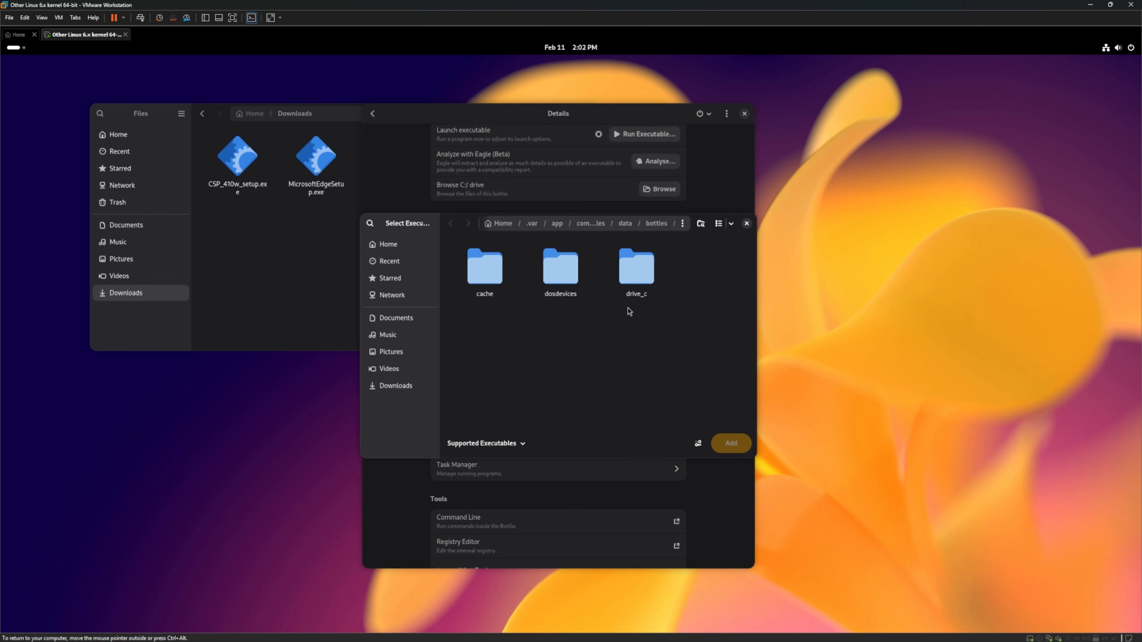
double_click(644, 278)
double_click(546, 276)
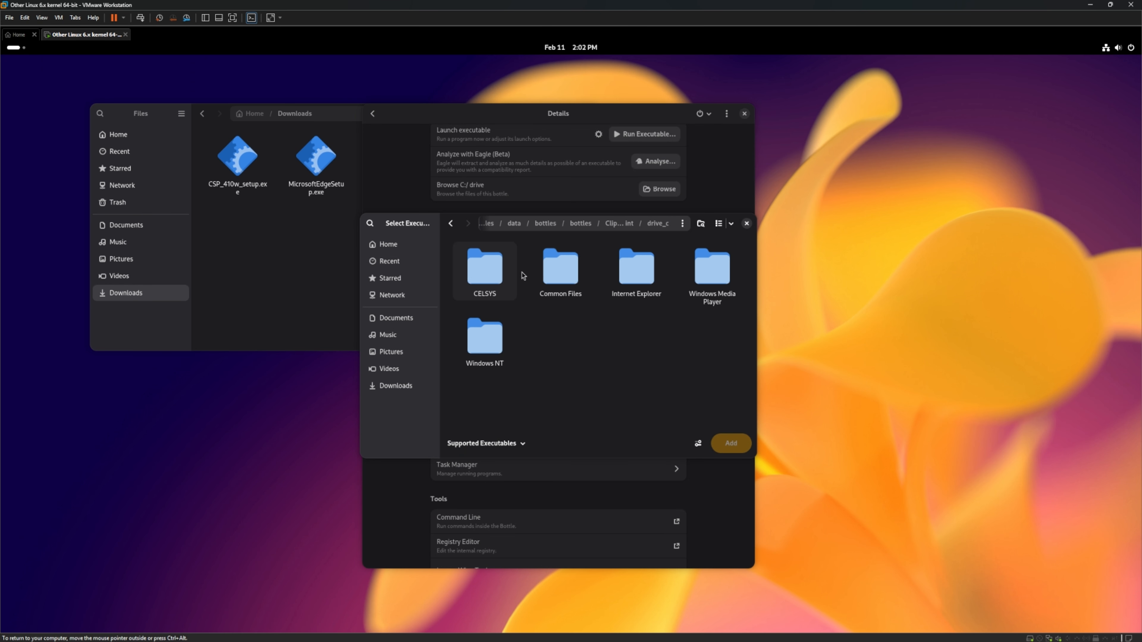
double_click(477, 272)
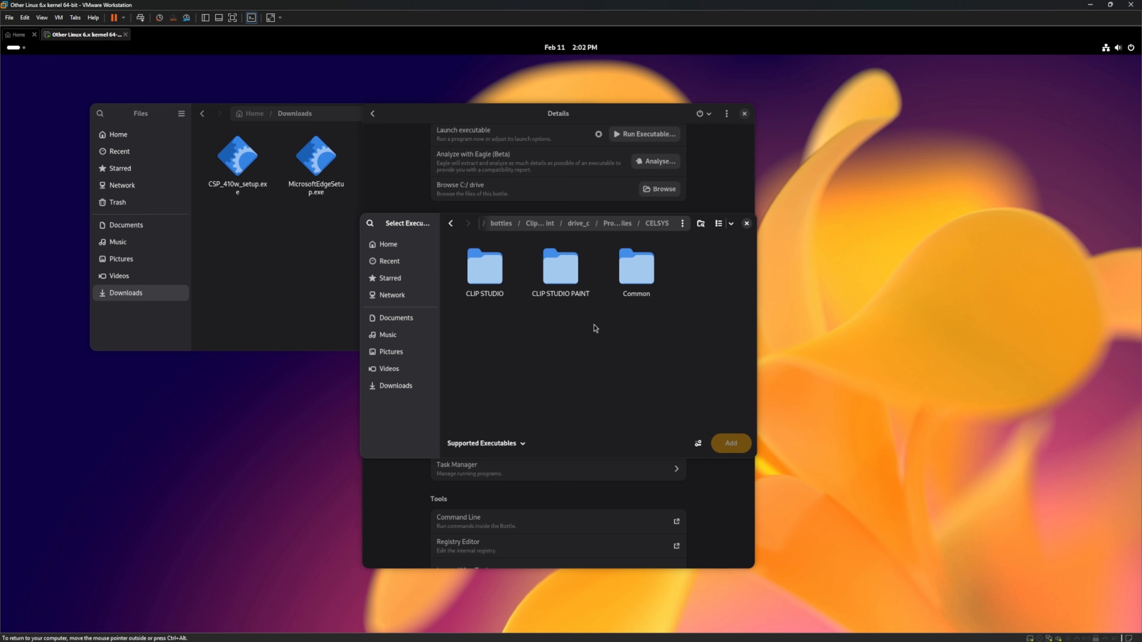
double_click(562, 269)
click(560, 268)
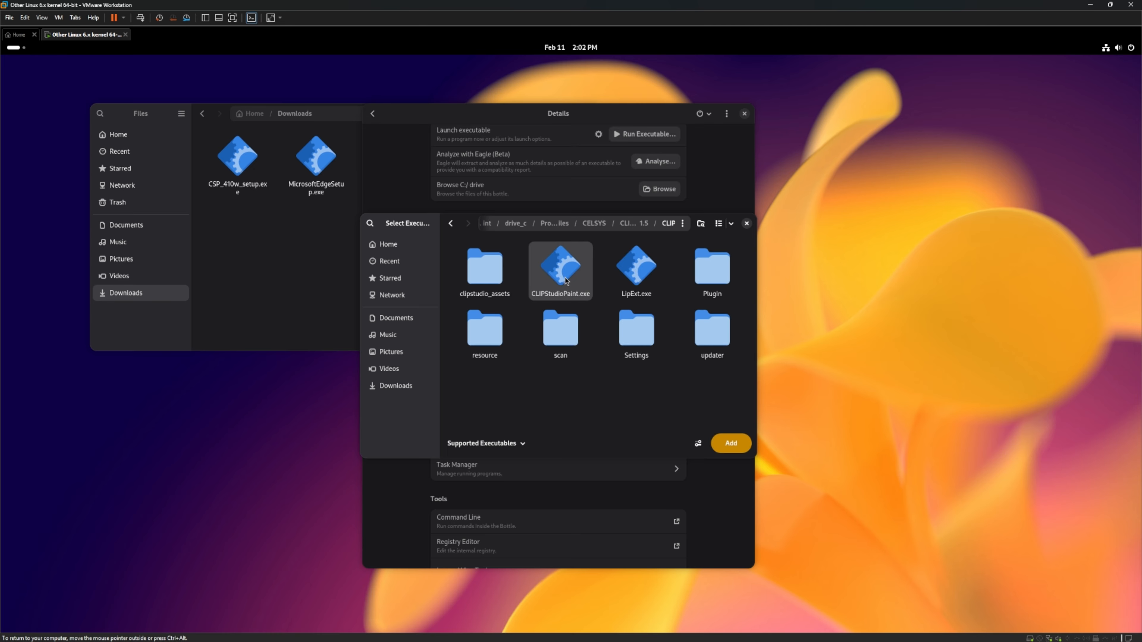
click(729, 444)
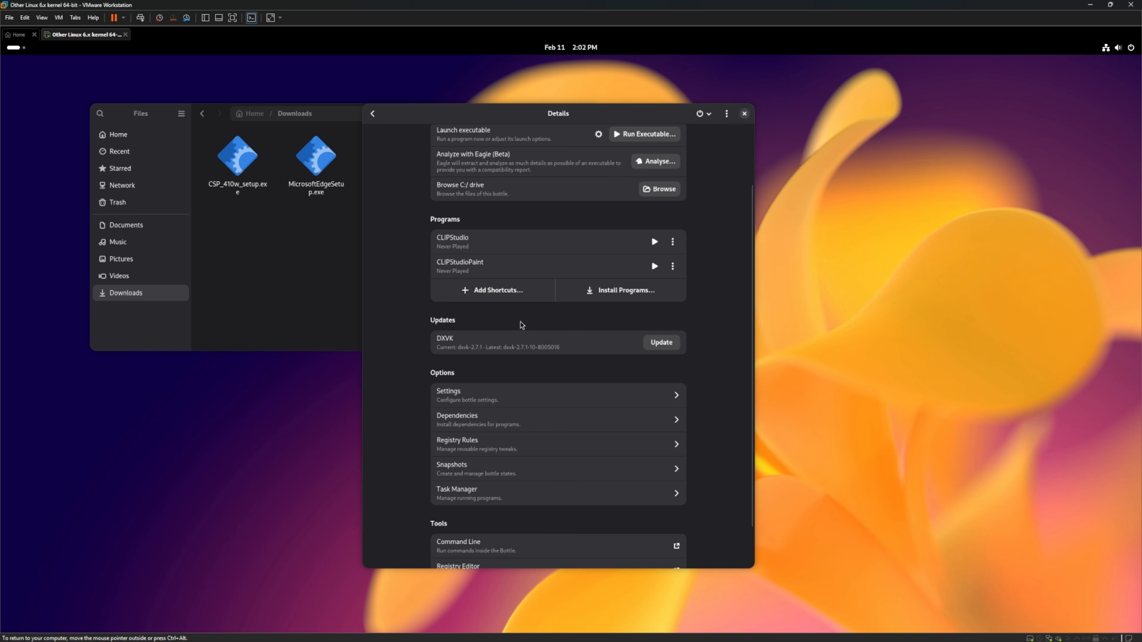
Open the bottle's legacy Wine Configuration and add CLIPStudioPaint.exe from Program Files, CELSYS as an application with its own settings
scroll(497, 355, down, 2)
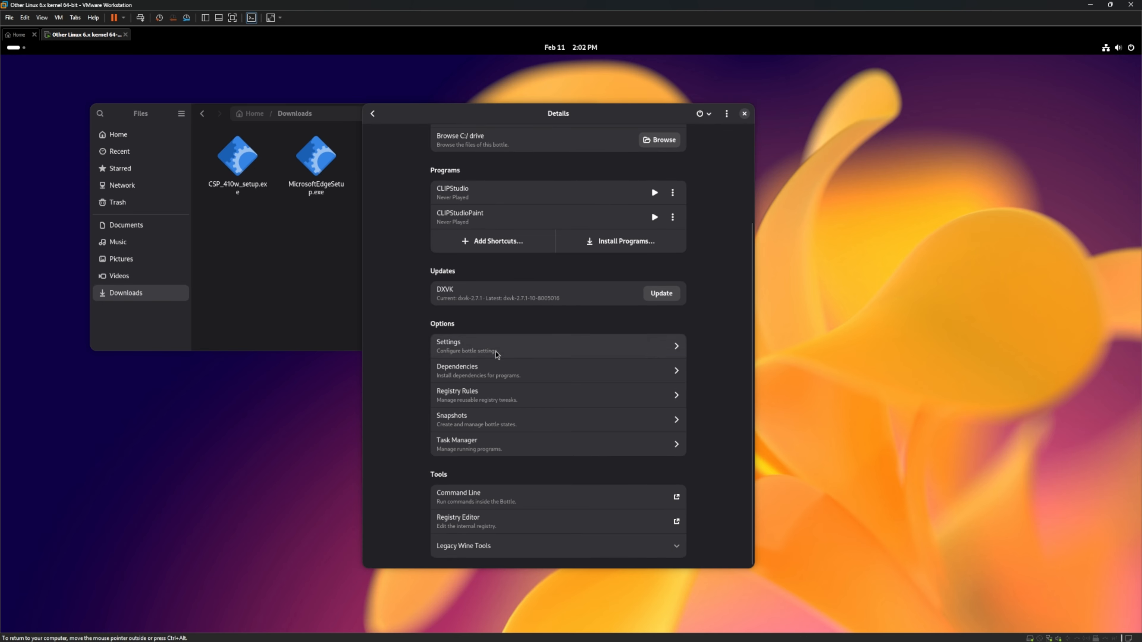
click(542, 552)
scroll(539, 522, down, 5)
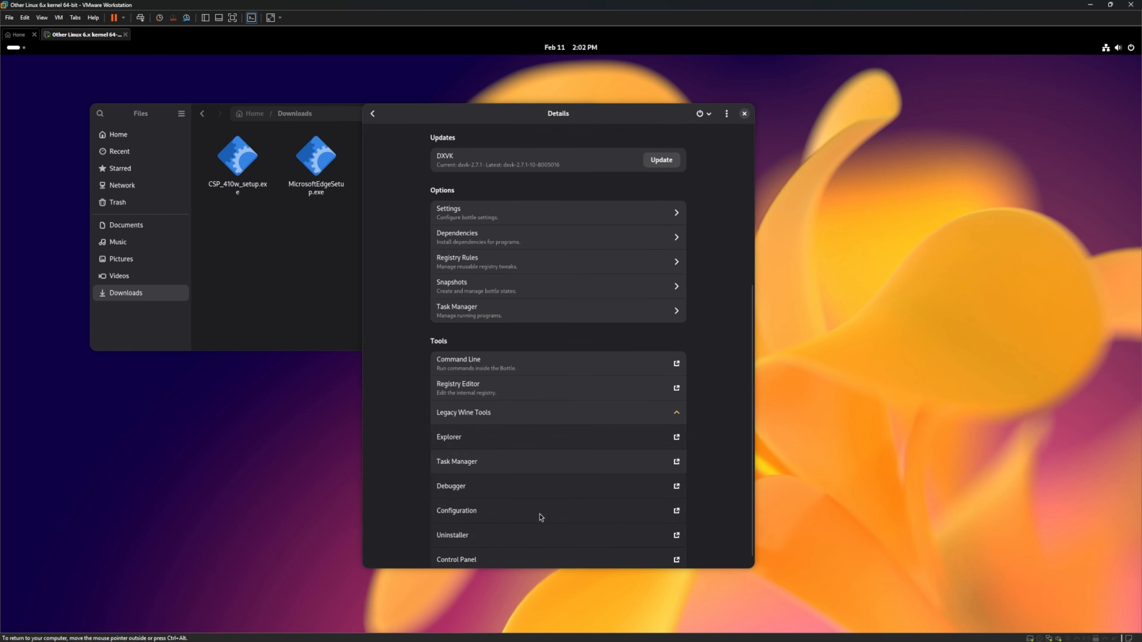
click(503, 505)
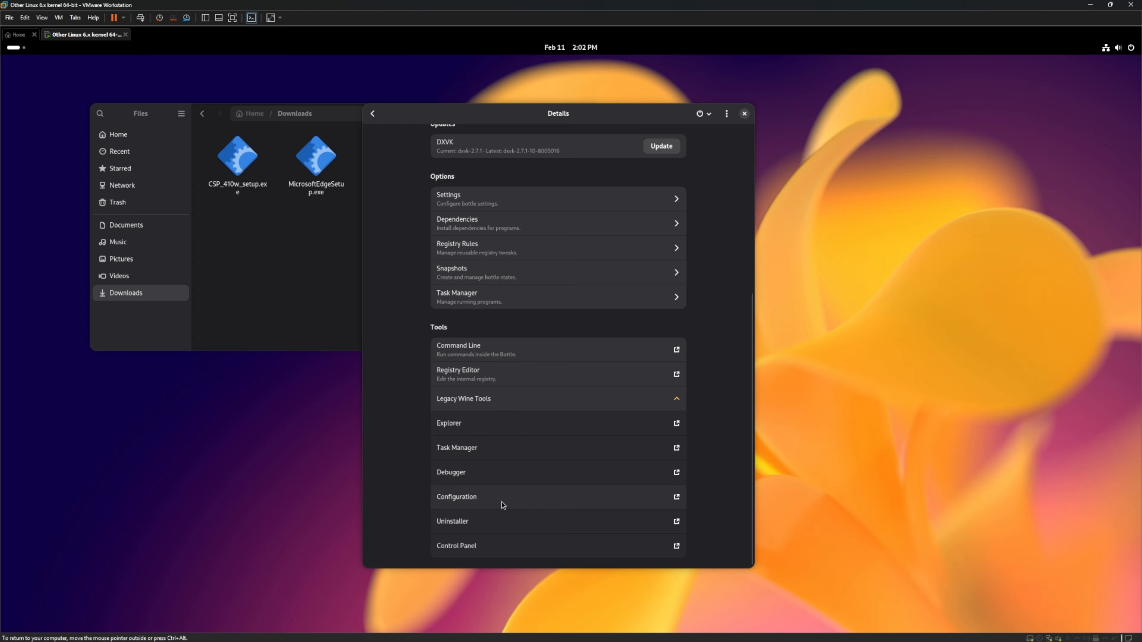
click(590, 385)
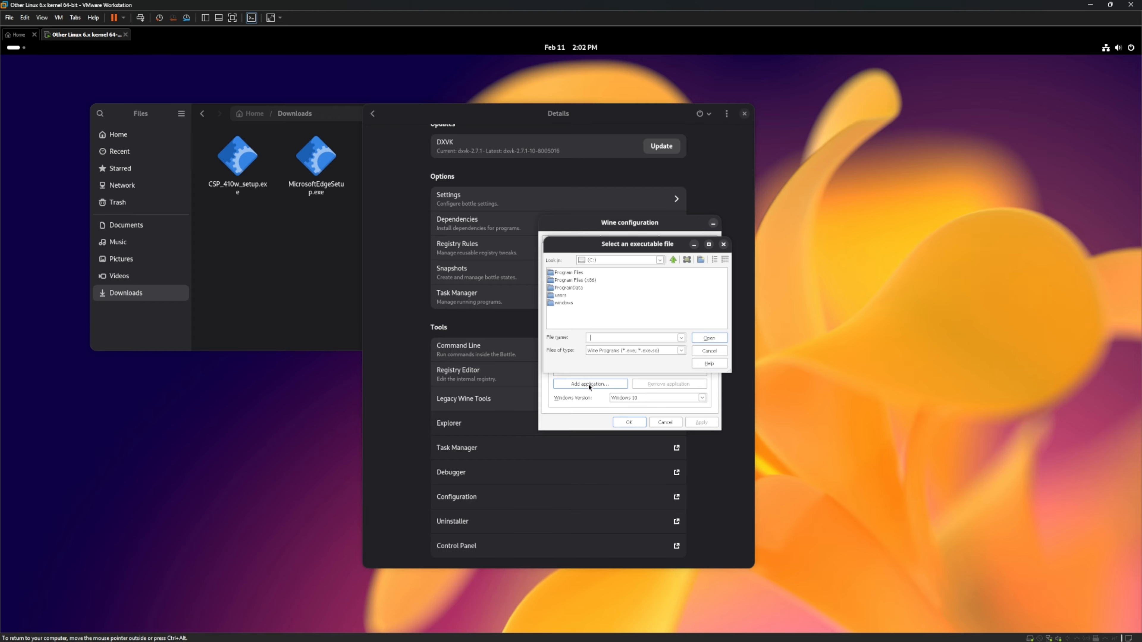
double_click(573, 277)
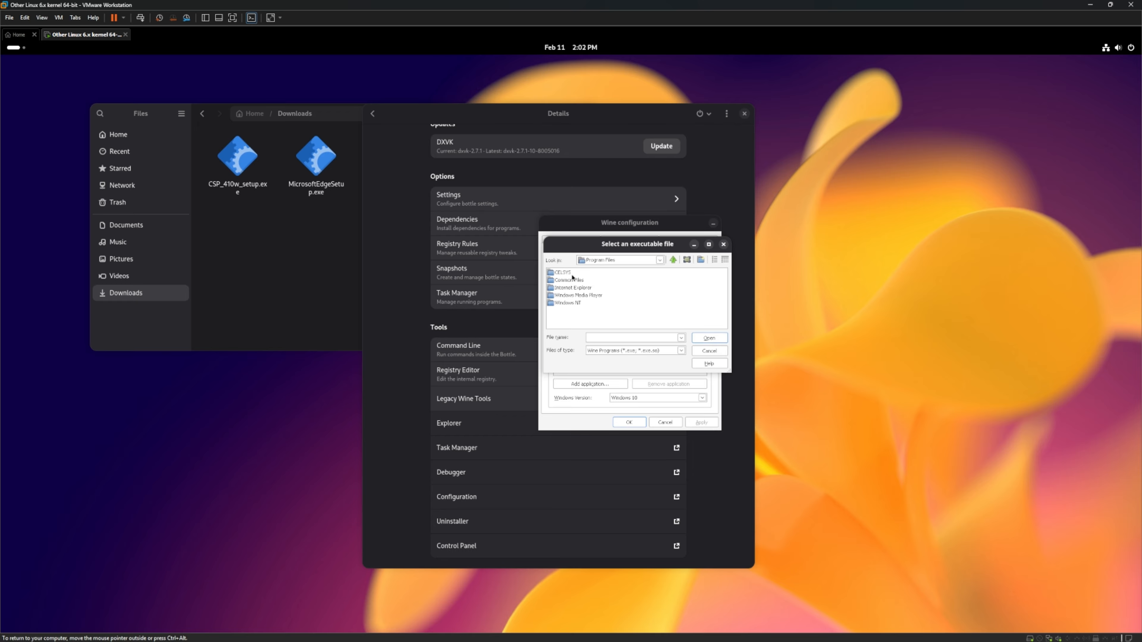
double_click(566, 273)
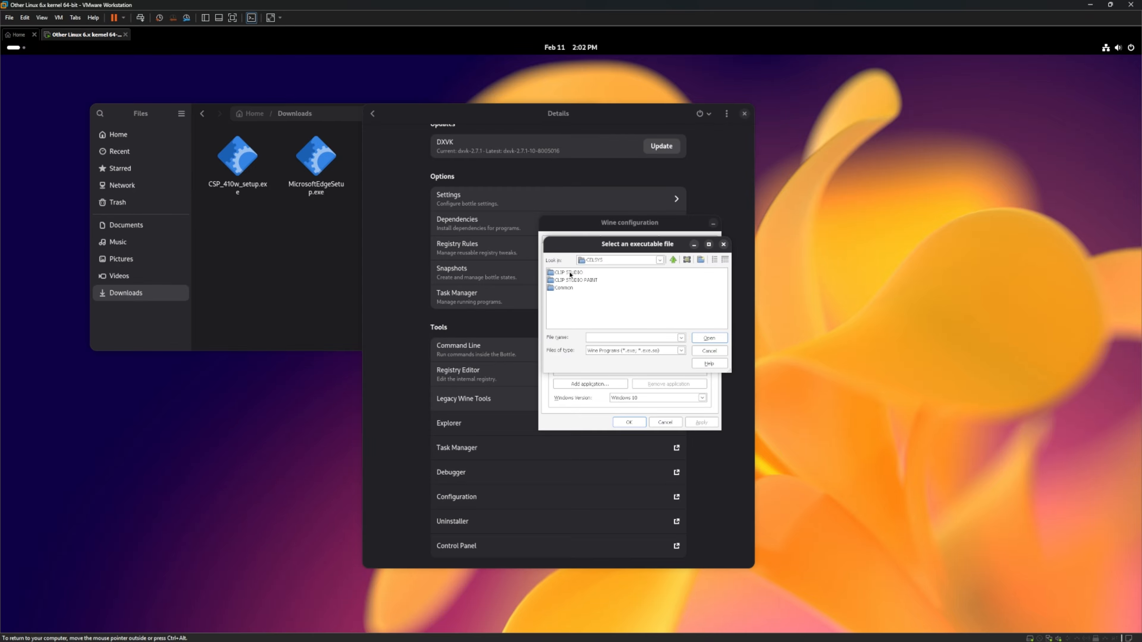
double_click(572, 273)
double_click(580, 280)
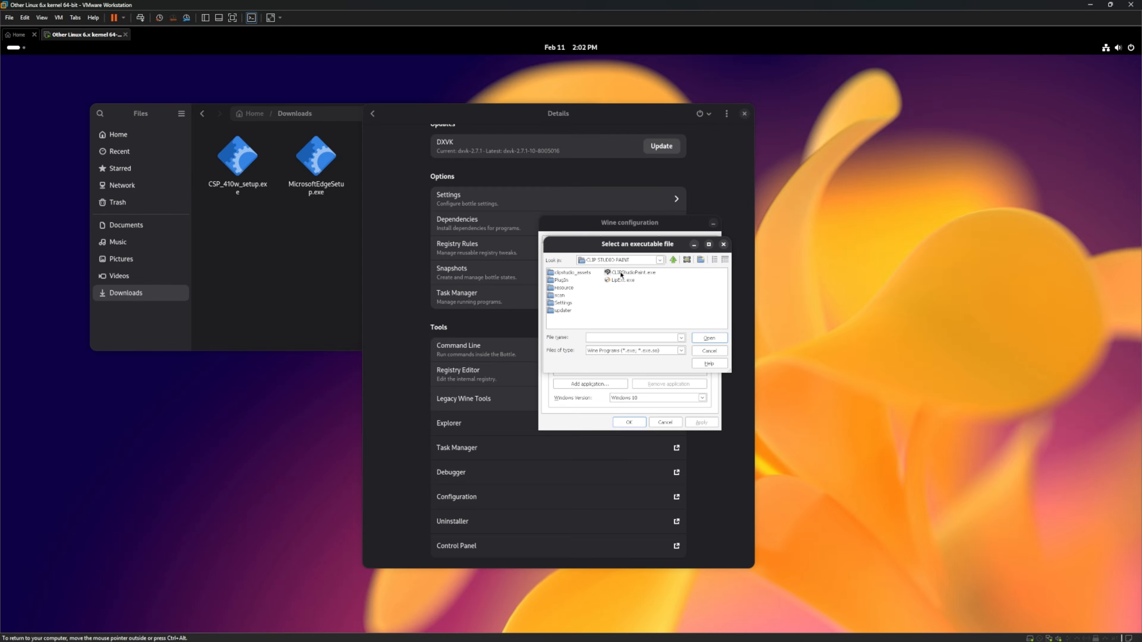
click(622, 273)
click(721, 341)
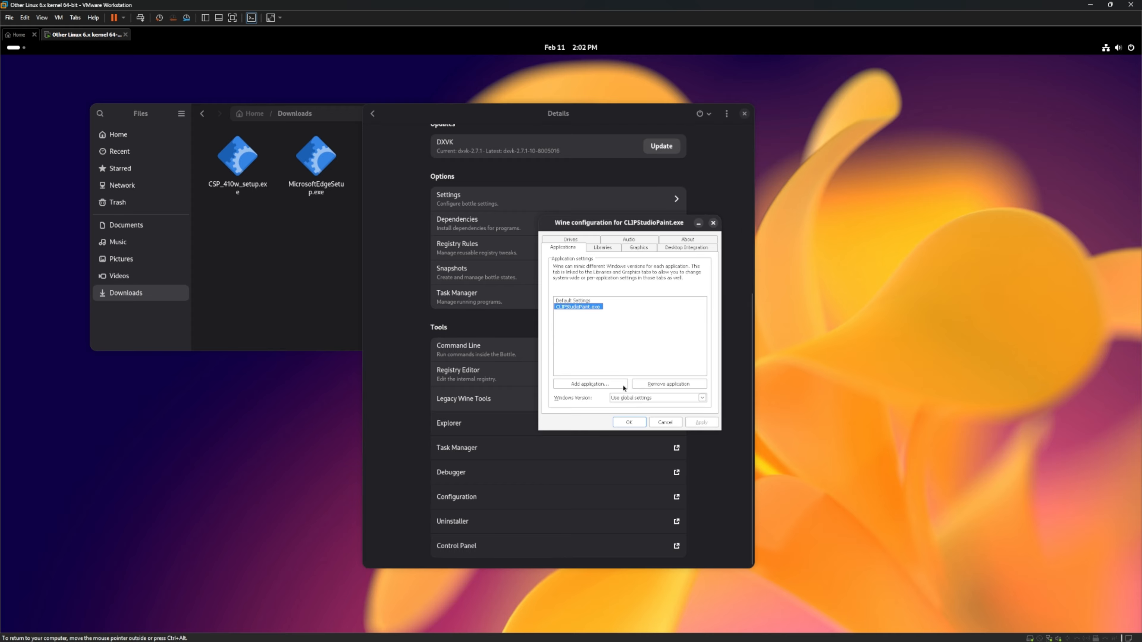
Set the Windows version for CLIPStudioPaint.exe to Windows 8.1 and apply it
click(656, 398)
click(640, 423)
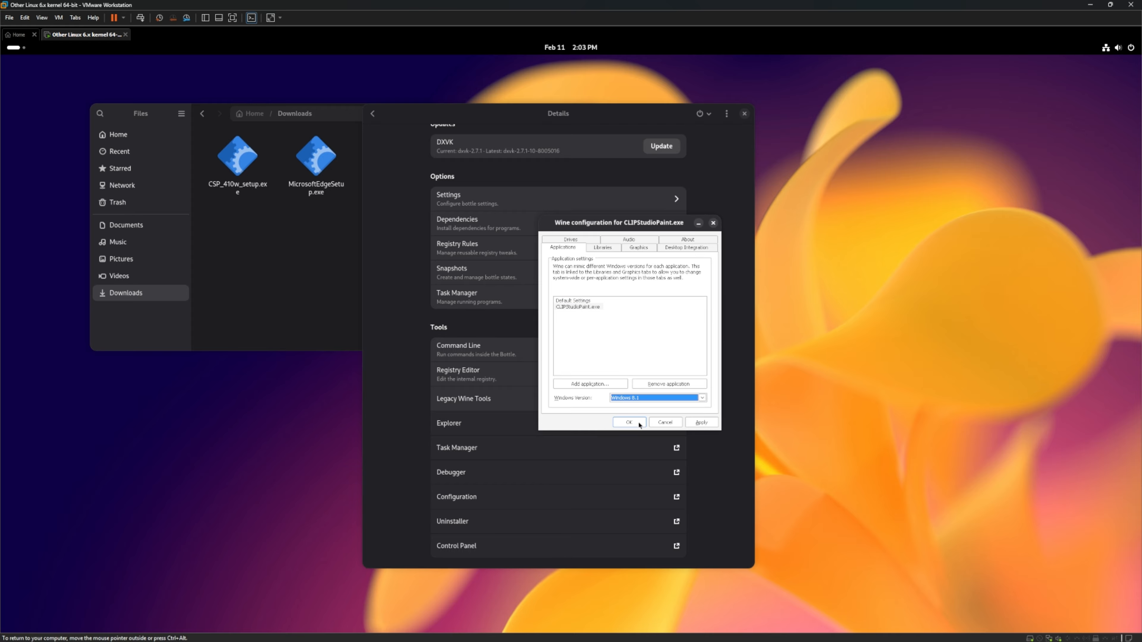
click(701, 423)
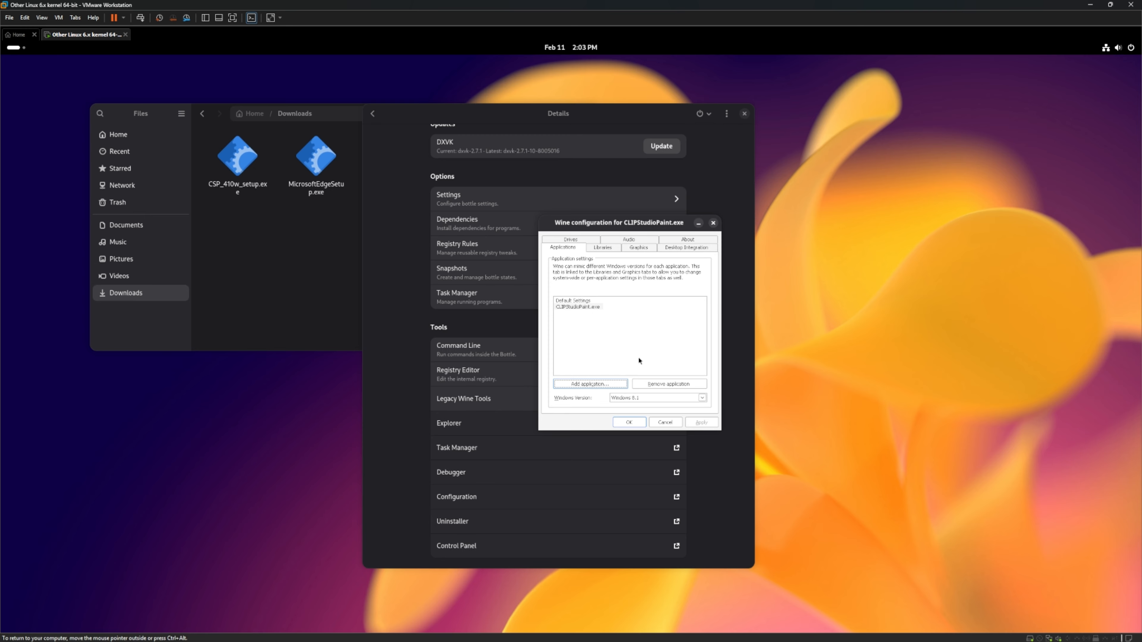
Add msedgewebview2.exe to the Wine application settings from the EdgeWebView version folder under Program Files (x86), Microsoft
click(599, 386)
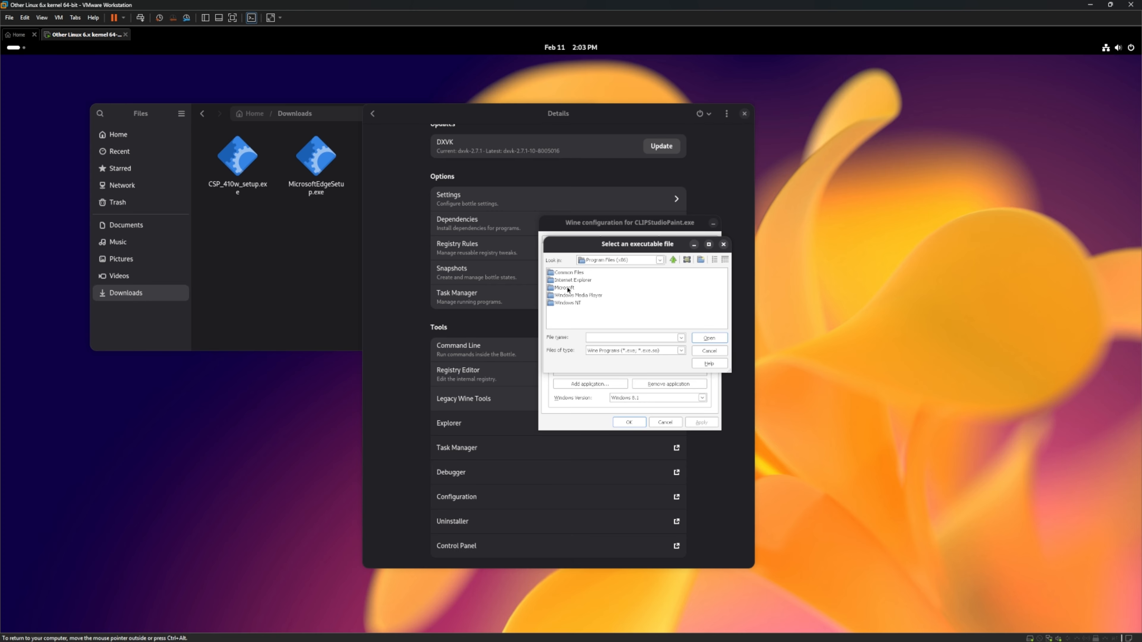
double_click(568, 290)
double_click(568, 289)
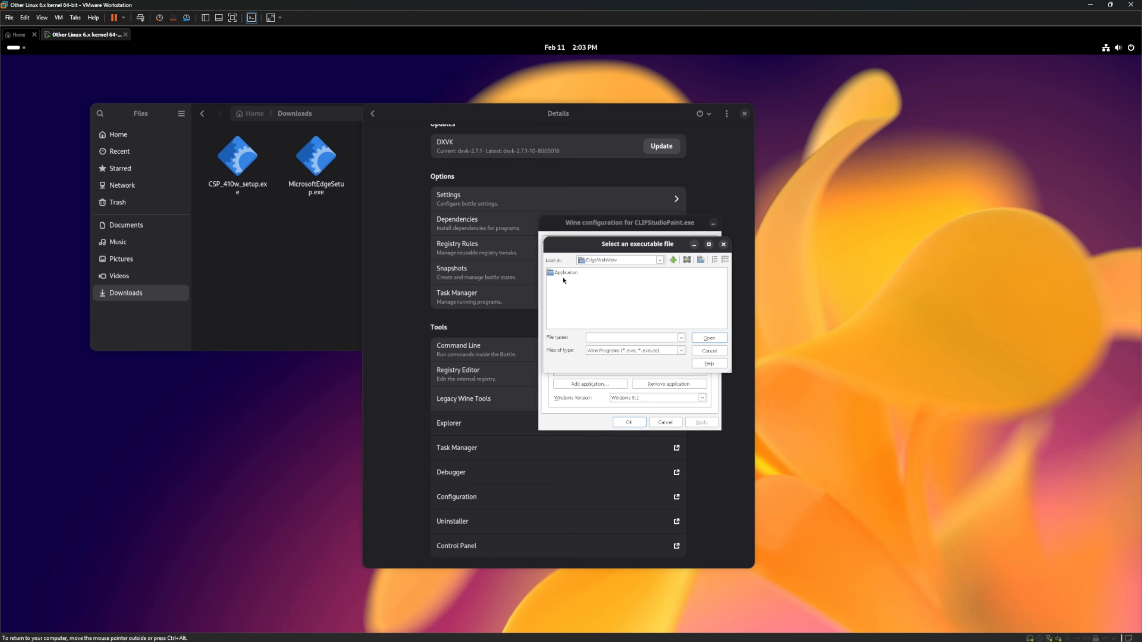
double_click(565, 273)
double_click(568, 274)
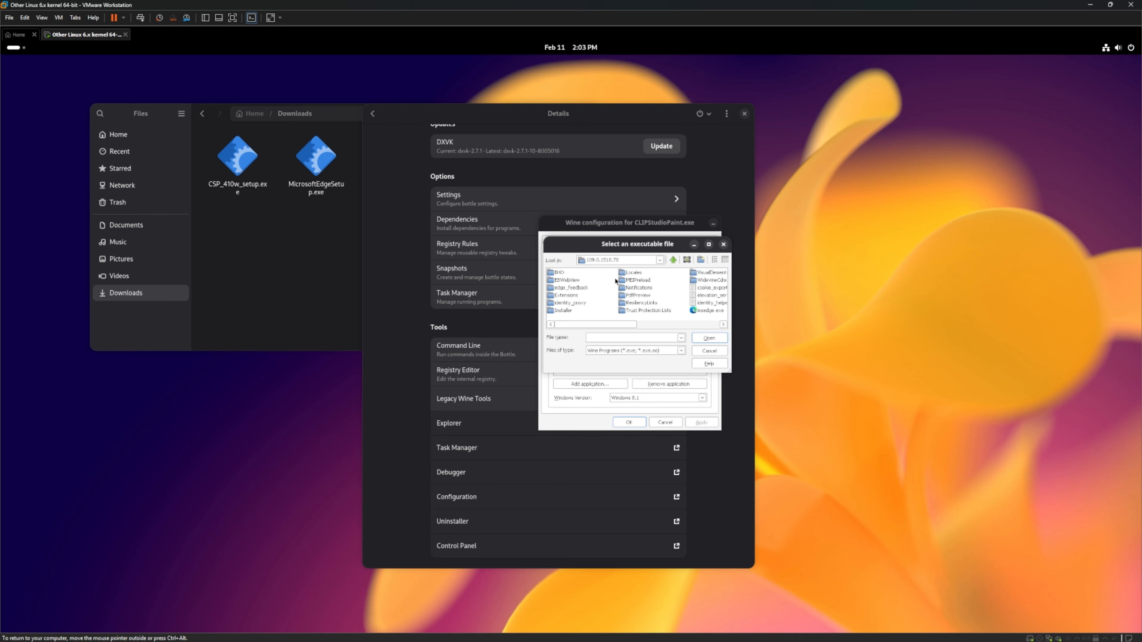
drag(616, 324, 703, 331)
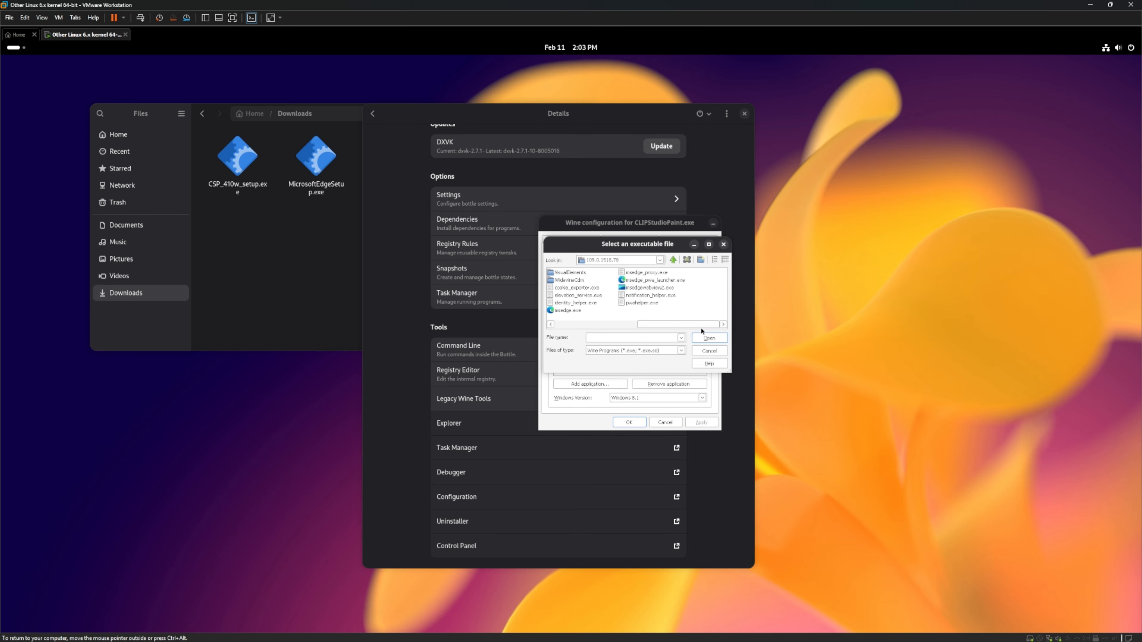
click(656, 288)
click(709, 338)
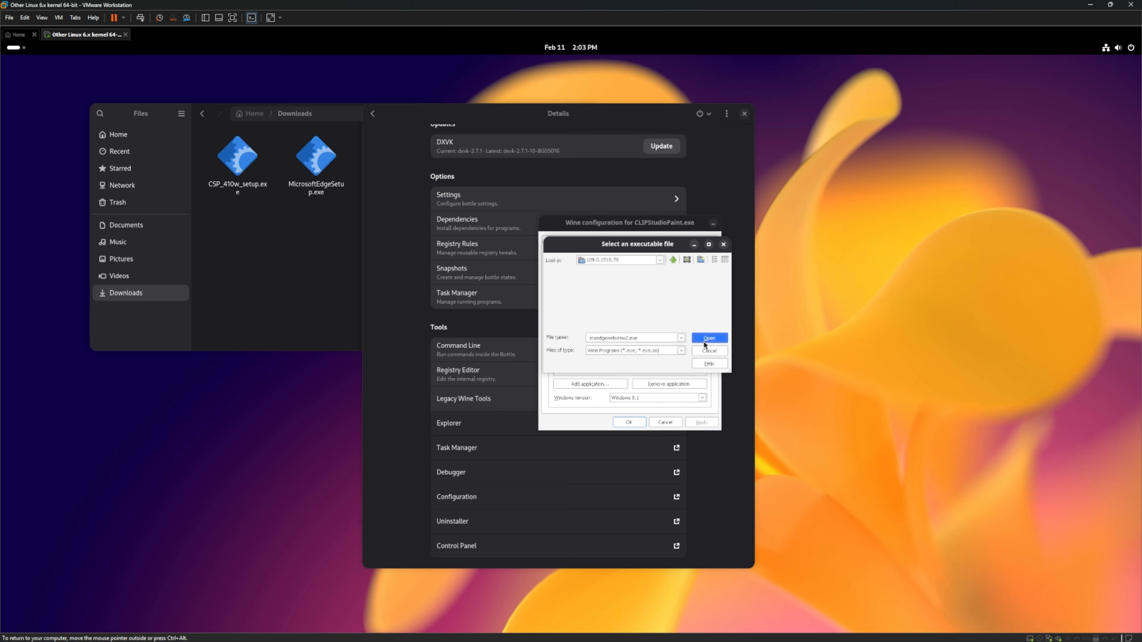
Set the Windows version for msedgewebview2.exe to Windows 8.1, apply it and close the Wine configuration
click(697, 398)
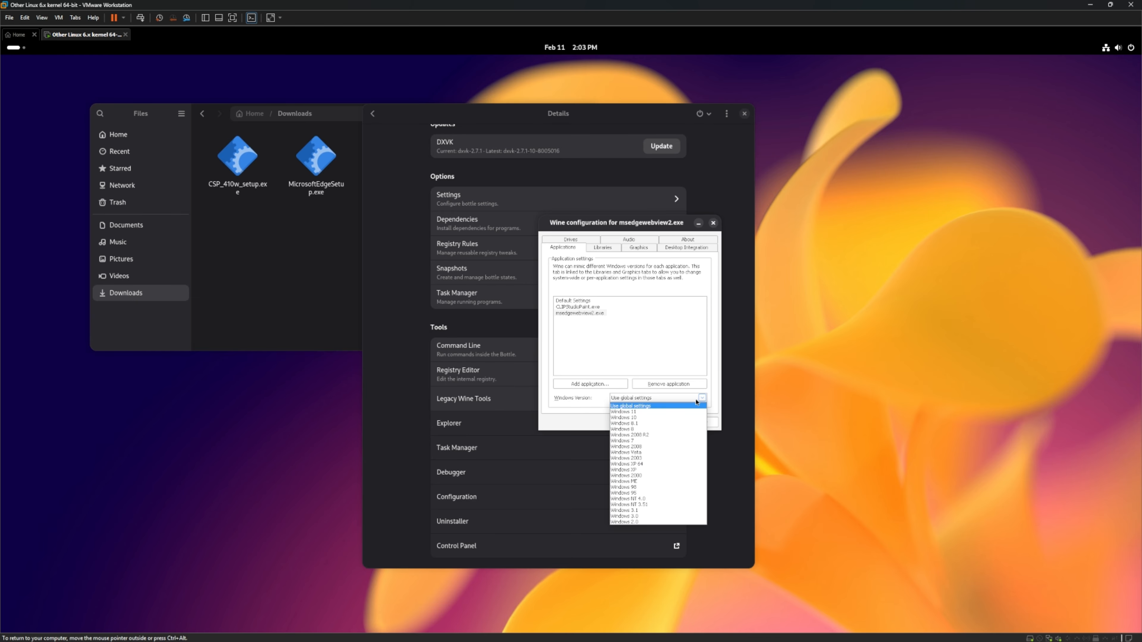
click(637, 424)
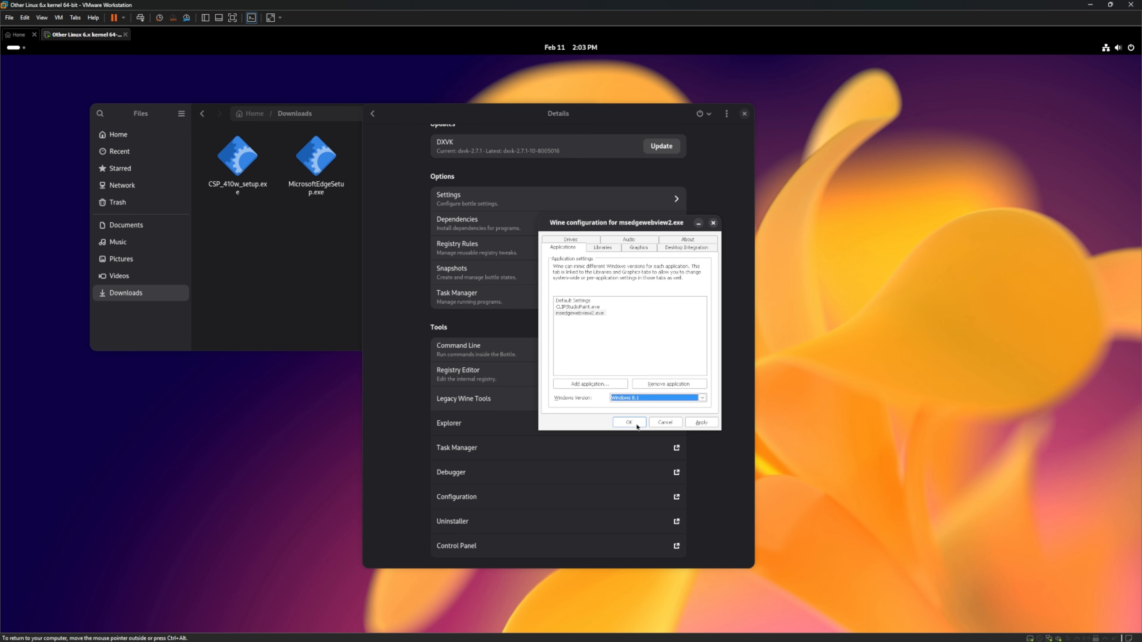
click(706, 425)
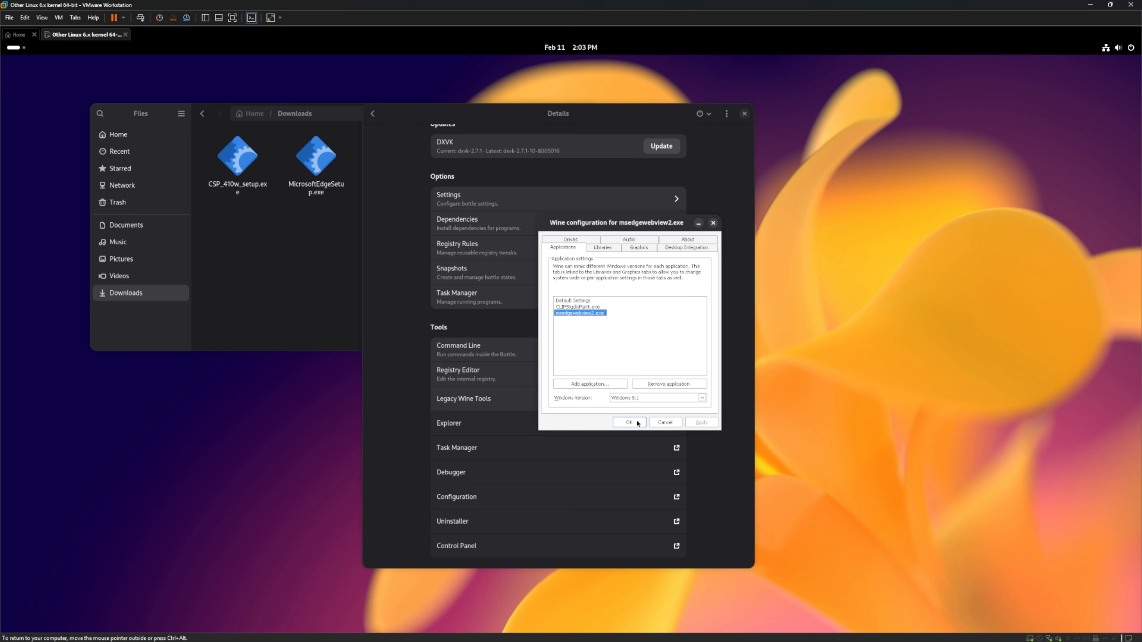
click(628, 422)
Launch CLIPStudio from the ClipStudioPaint bottle's program list
scroll(732, 215, up, 5)
scroll(731, 215, down, 1)
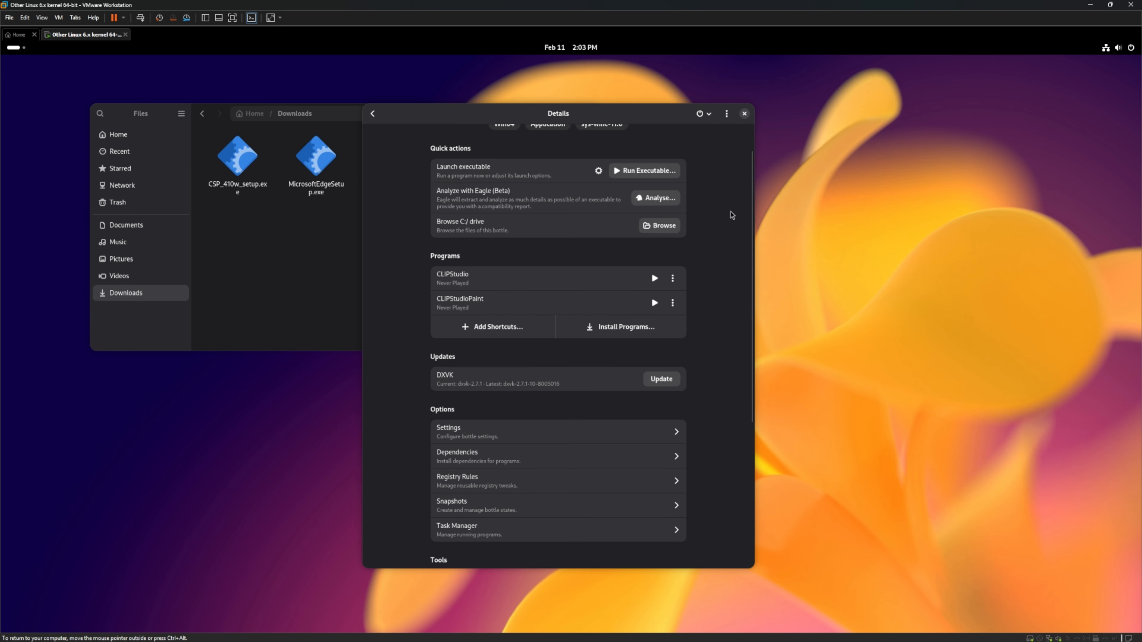
scroll(582, 297, up, 1)
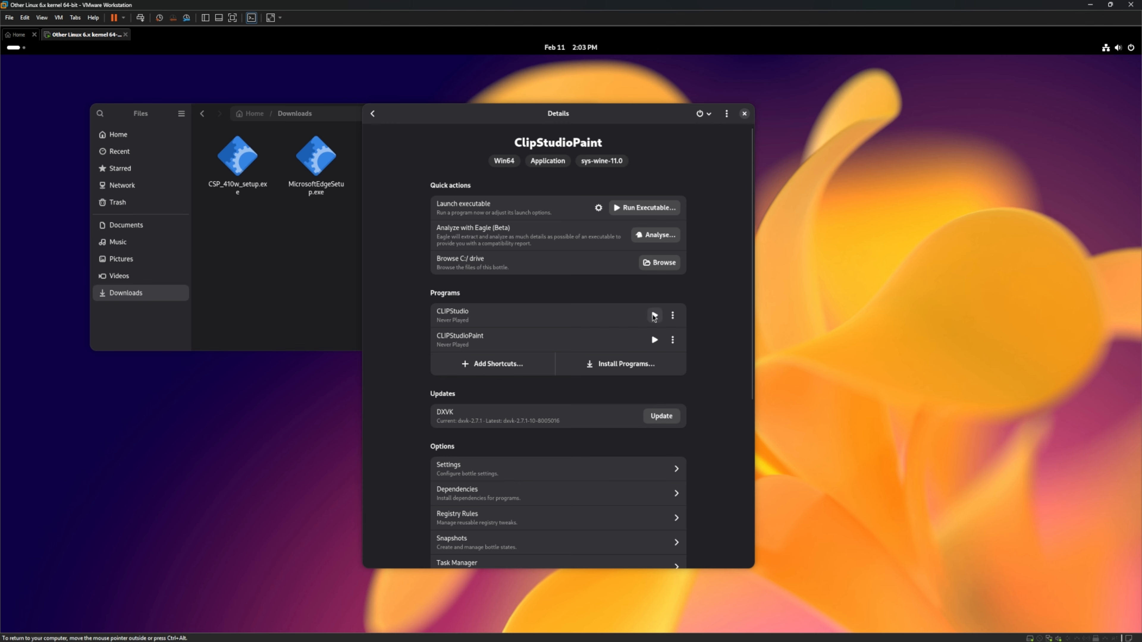
click(654, 316)
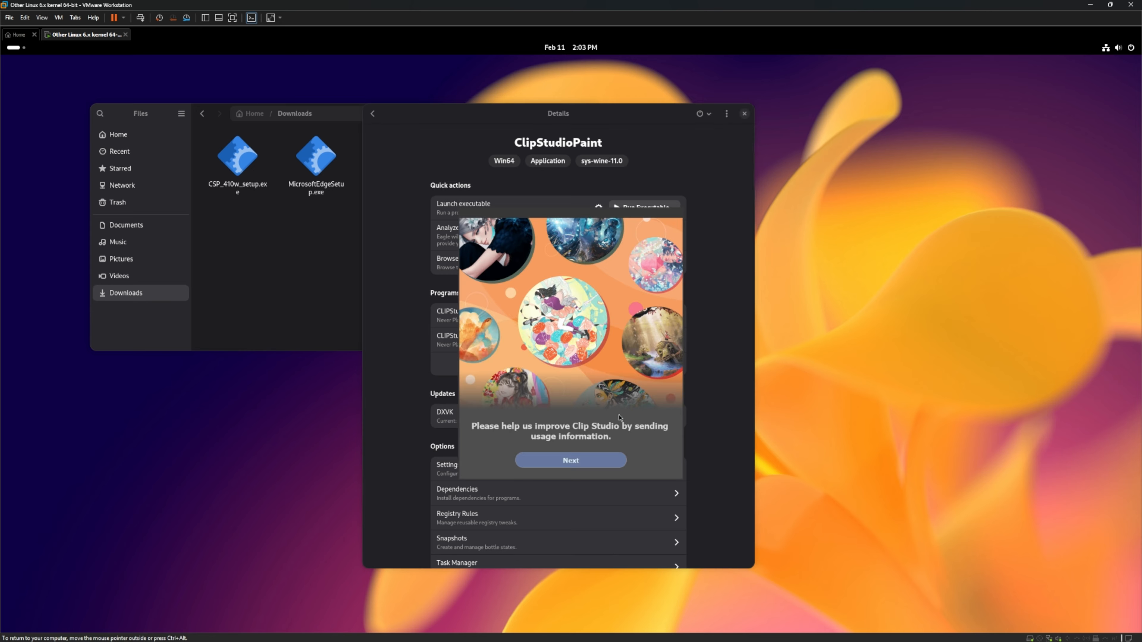
Turn off Support bug fixes and Help with quality improvement in the usage information setup and accept the choices
click(621, 460)
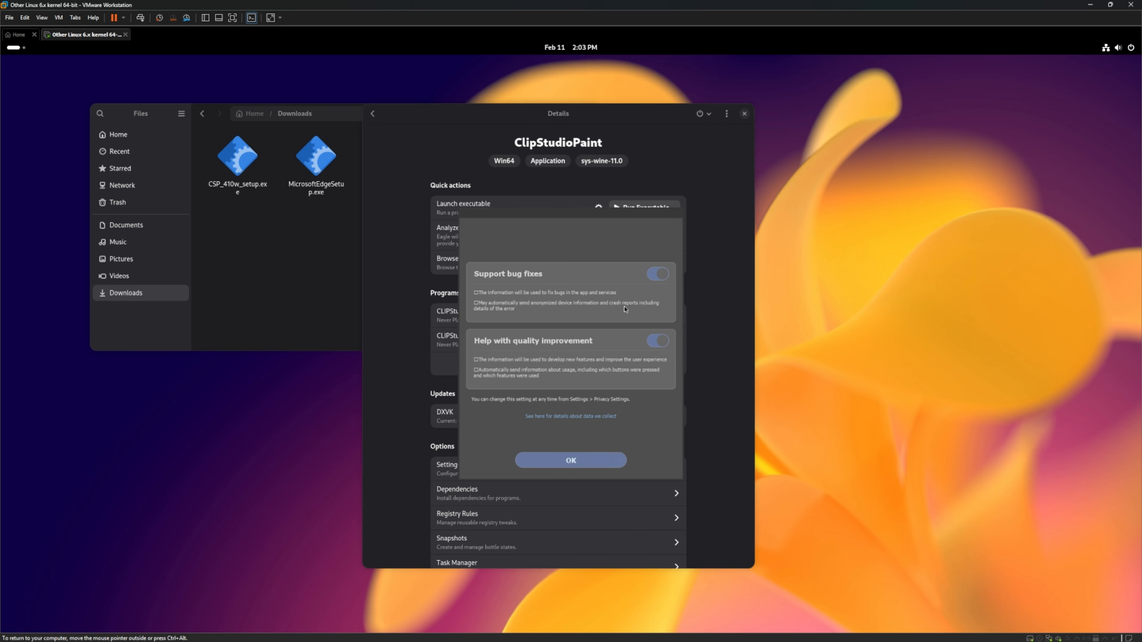
click(657, 274)
click(657, 340)
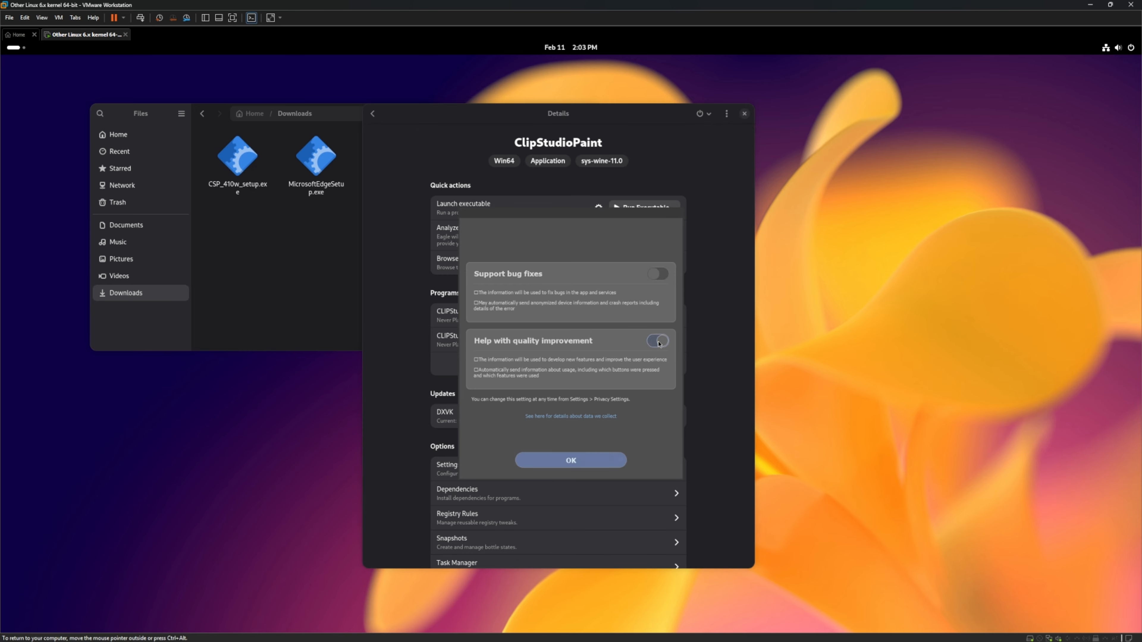
click(587, 465)
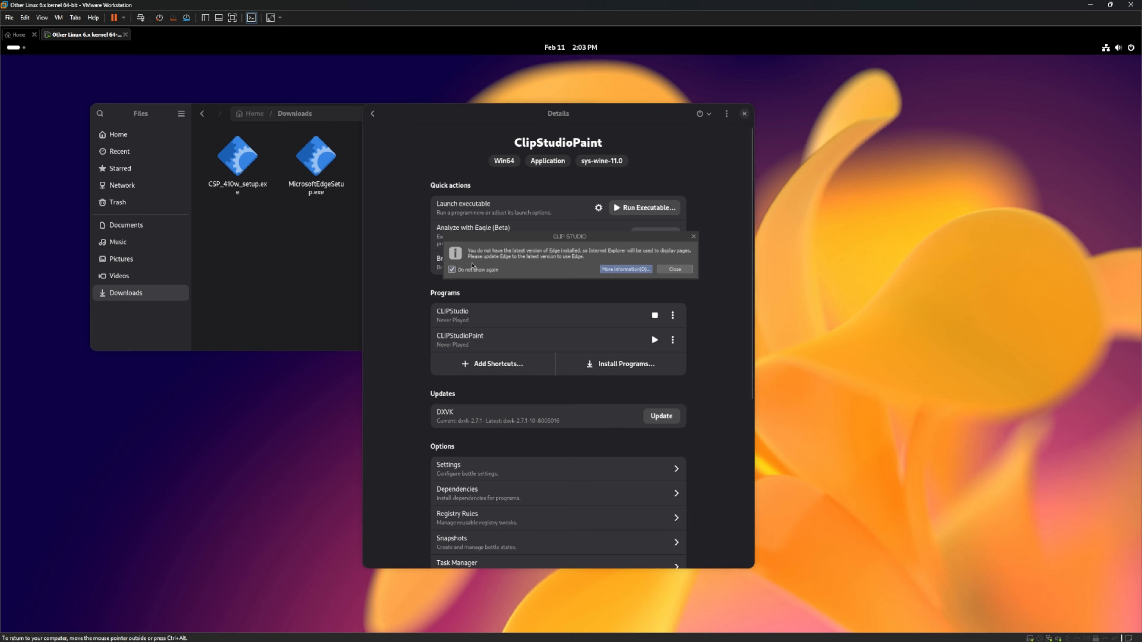
Dismiss the Edge version notice with Do not show again enabled and confirm the setup message to start extracting materials
click(681, 272)
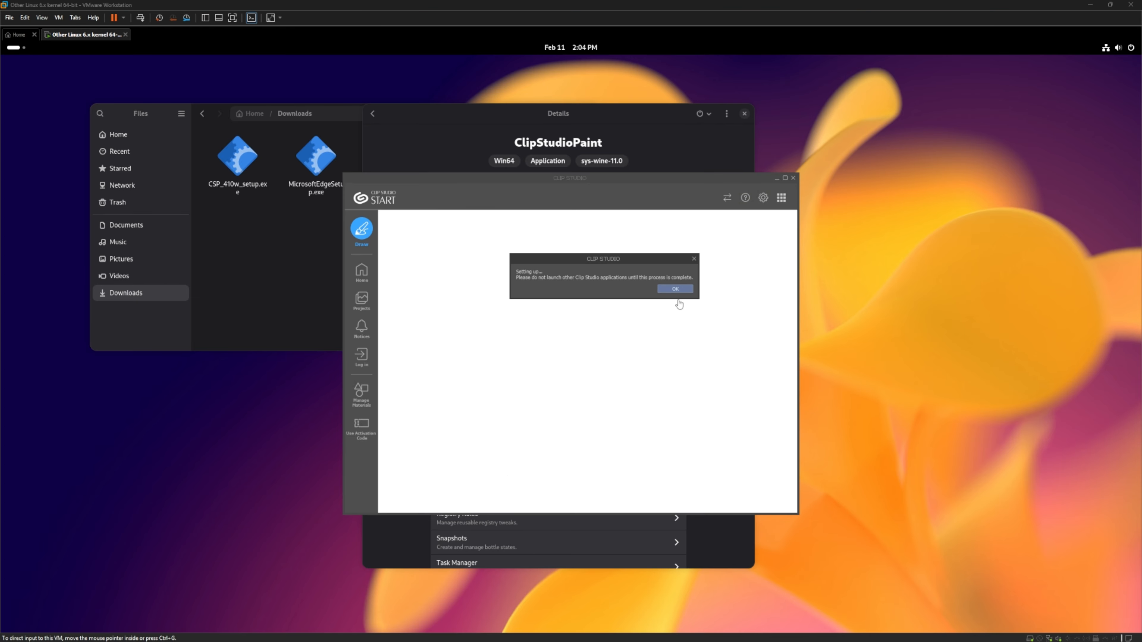
click(681, 288)
click(677, 289)
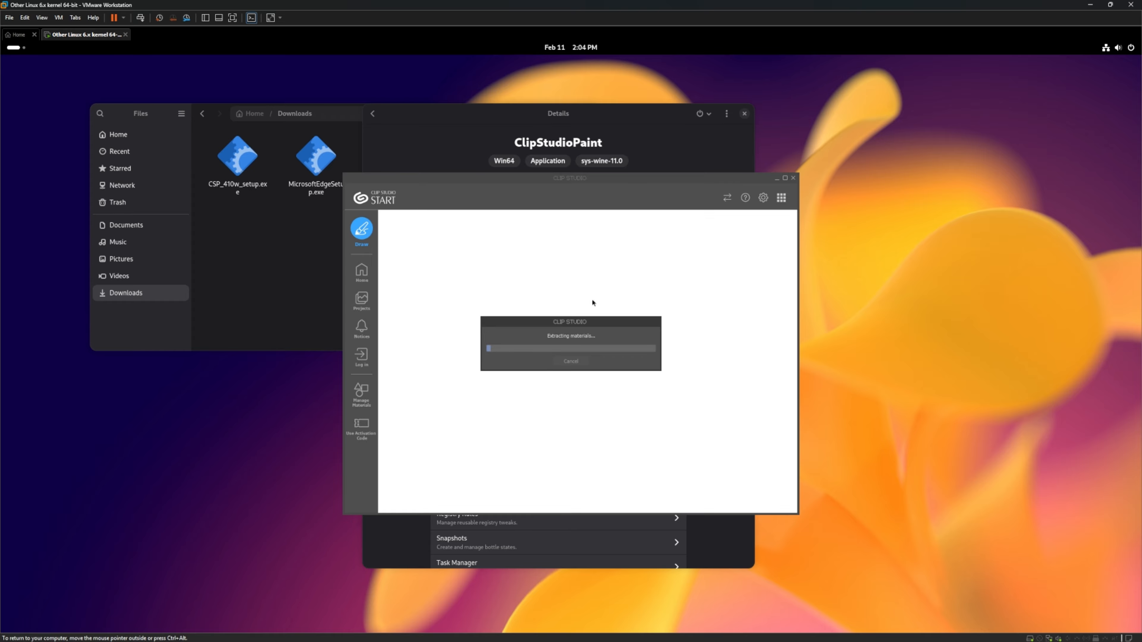
drag(572, 321, 587, 283)
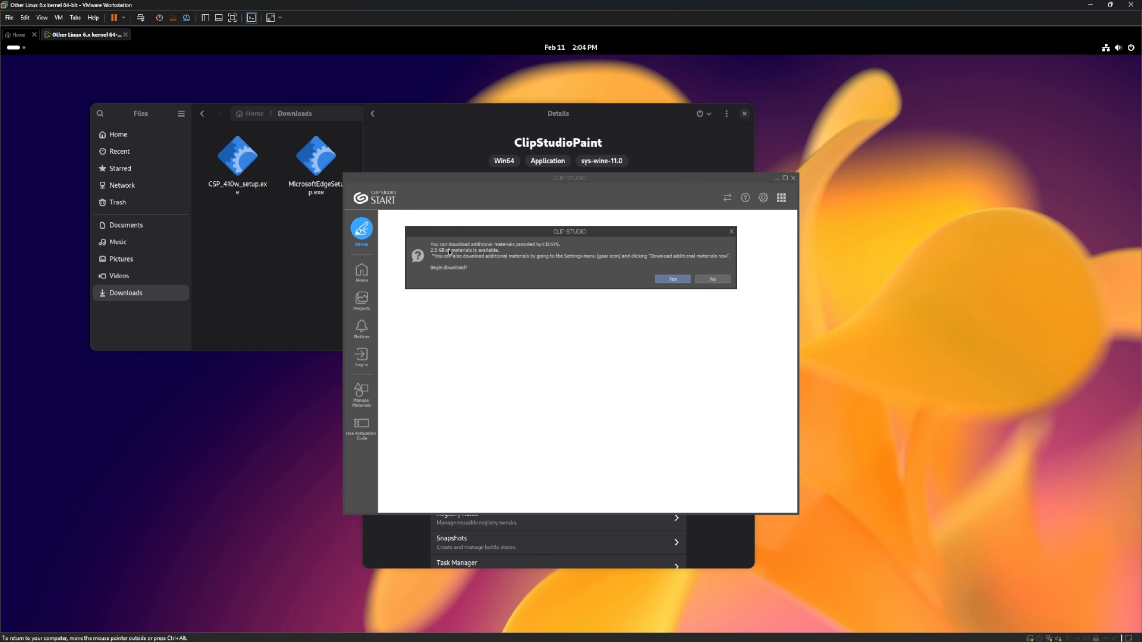
Download the additional materials provided by CELSYS and close the Data Transfers window
click(665, 280)
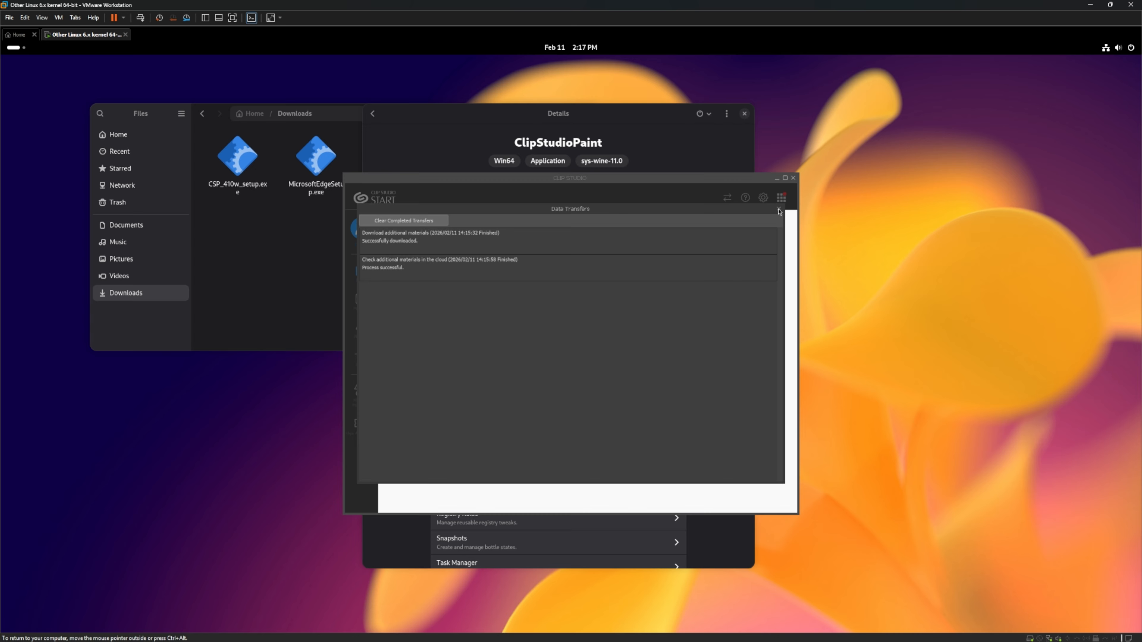
click(779, 212)
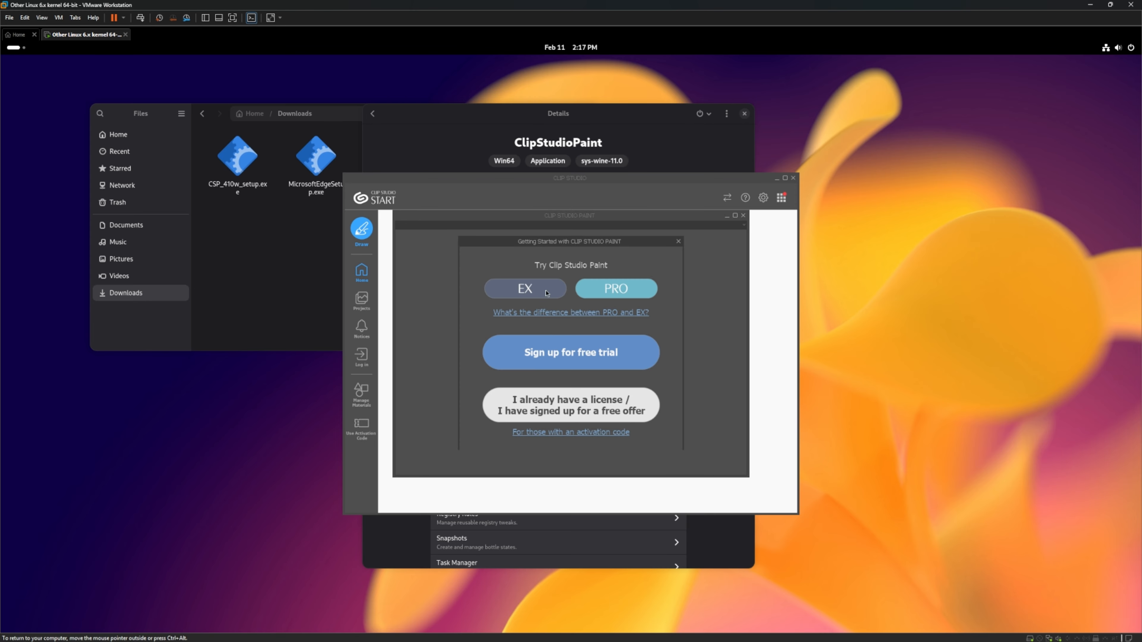
Choose to try the PRO edition of Clip Studio Paint and close the Sketch introduction guide
click(600, 292)
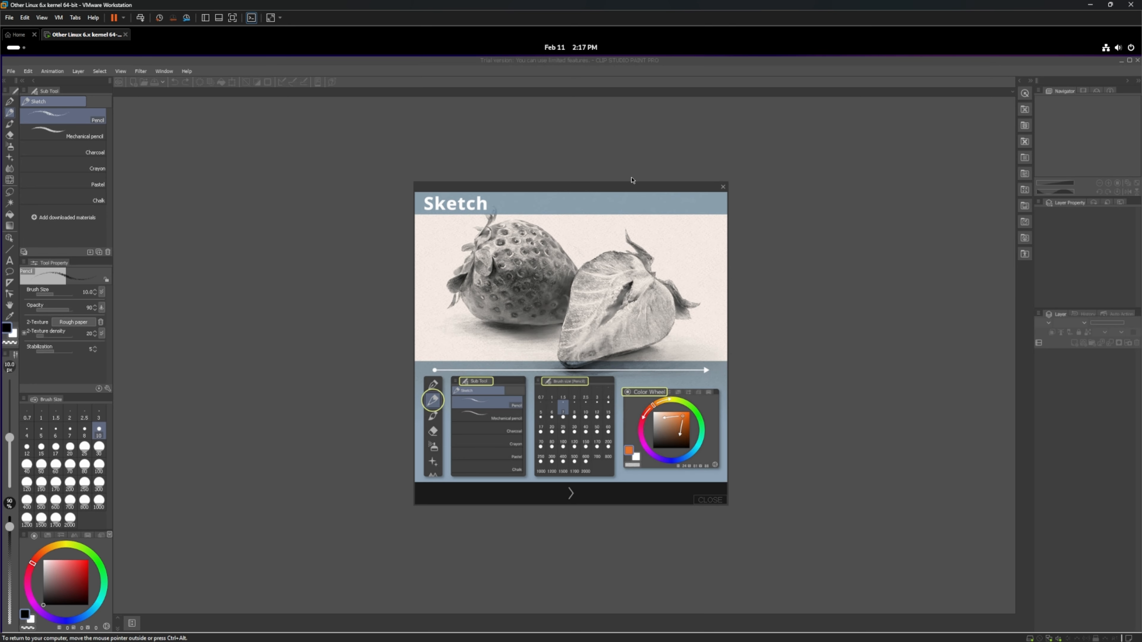
mouse_move(640, 189)
mouse_down()
mouse_move(451, 149)
mouse_move(634, 189)
mouse_move(655, 210)
mouse_move(619, 180)
mouse_up()
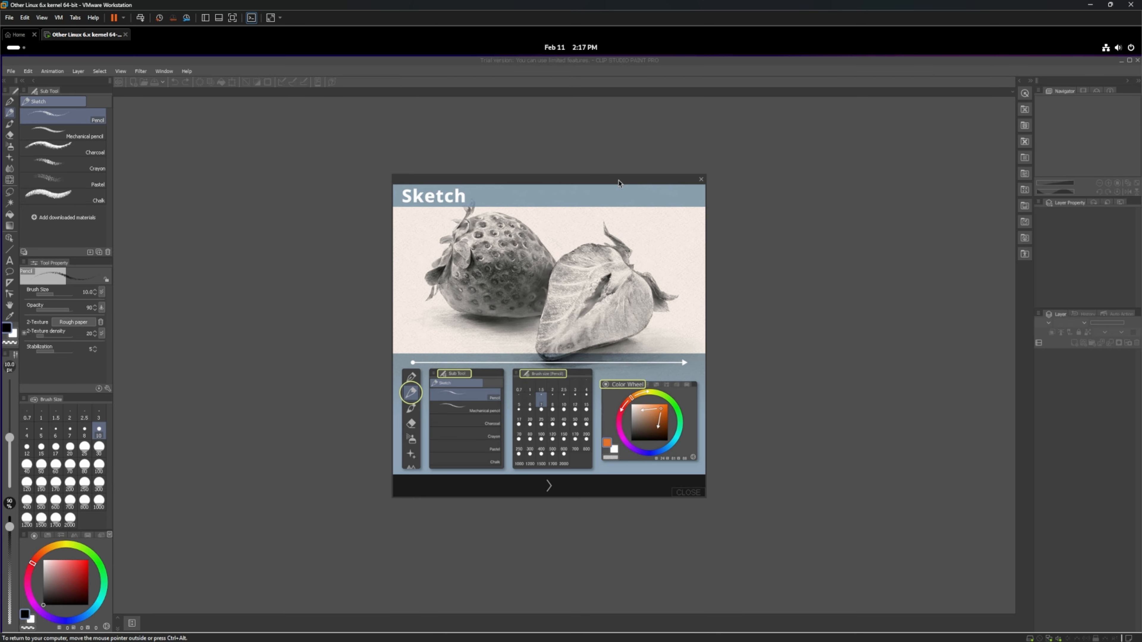
drag(619, 182, 656, 144)
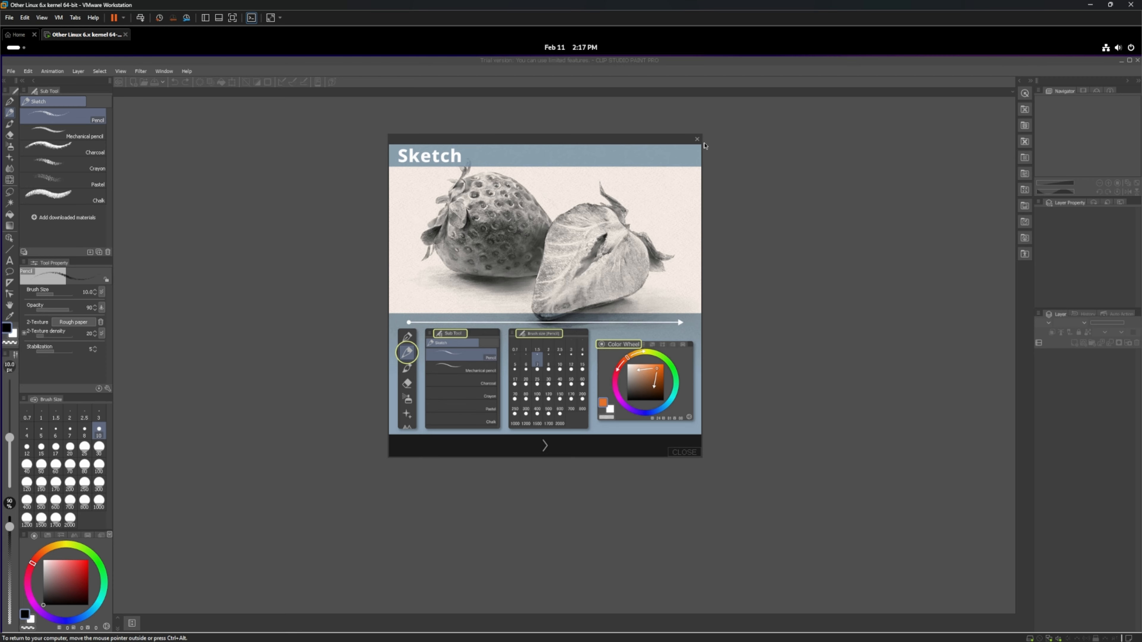
click(698, 139)
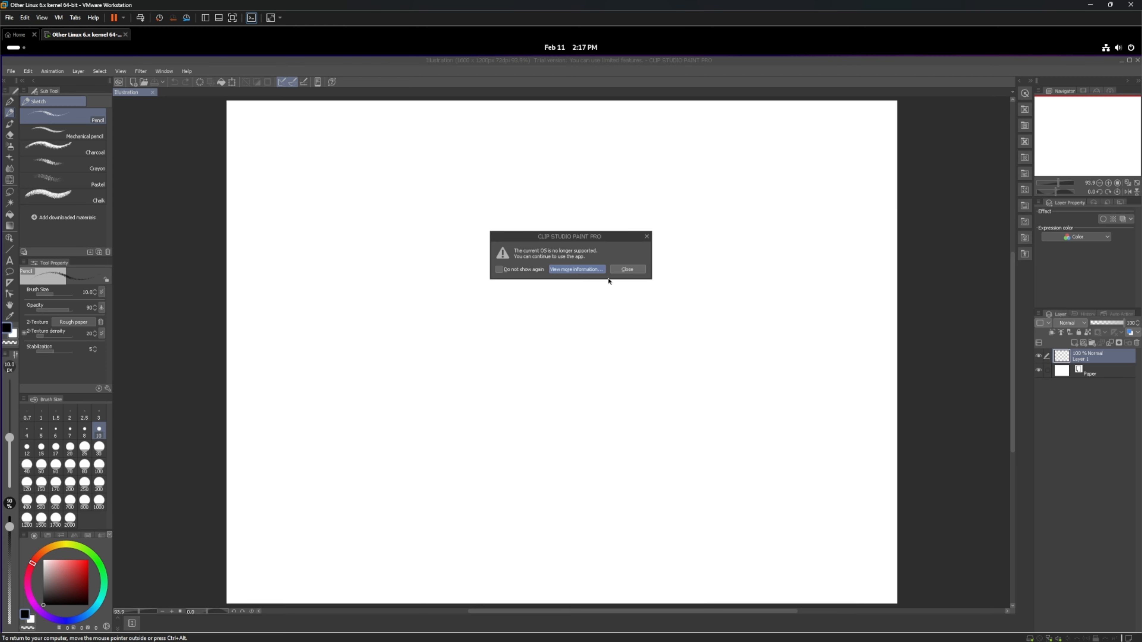